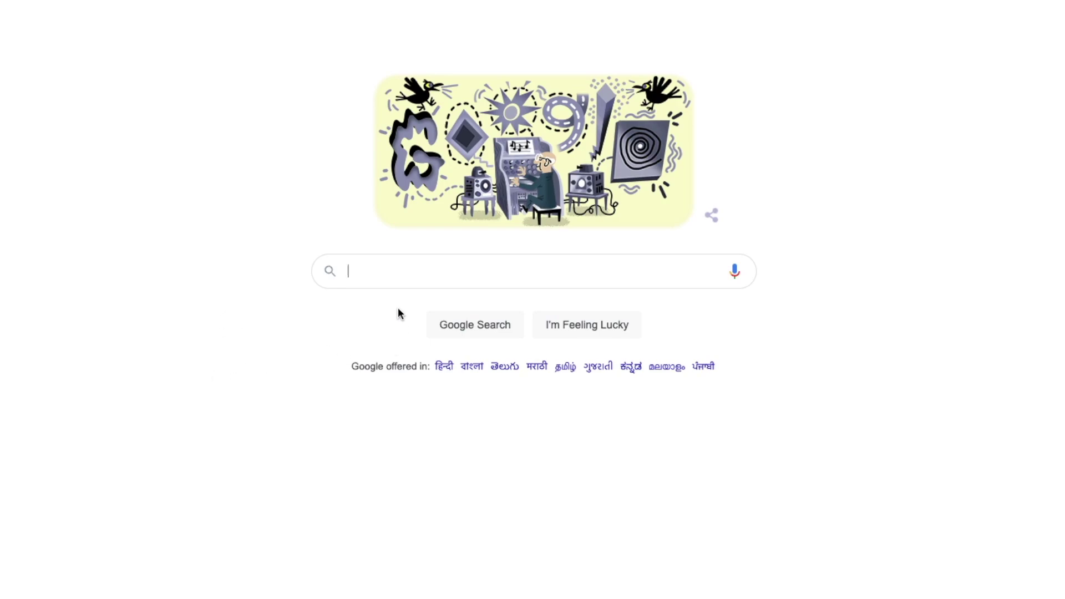
Search the web for soundtrap and open the Soundtrap - Make music online site.
text(soundtrap)
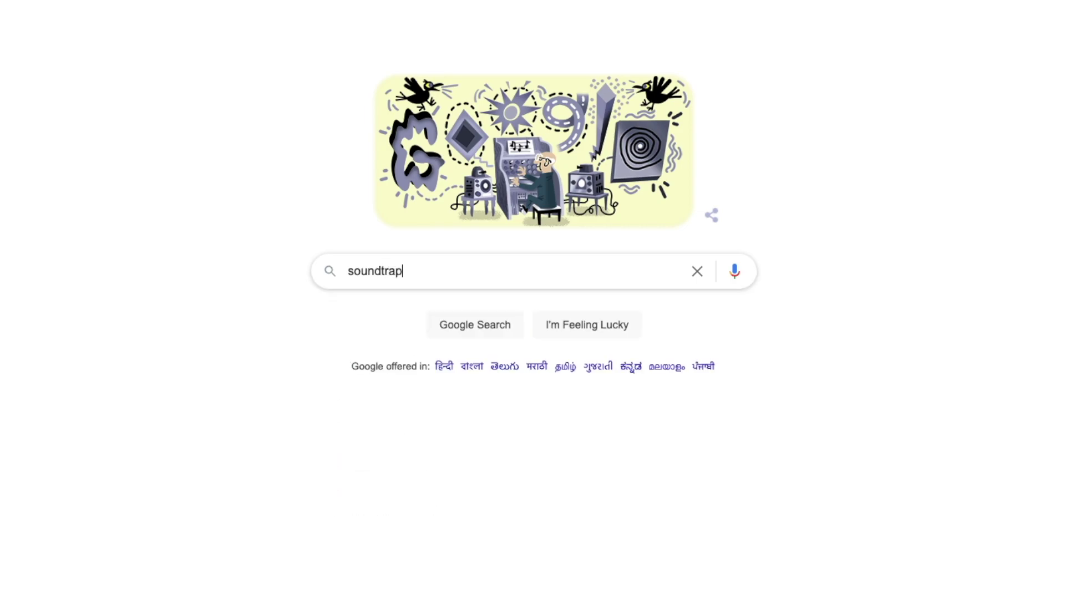
key(Return)
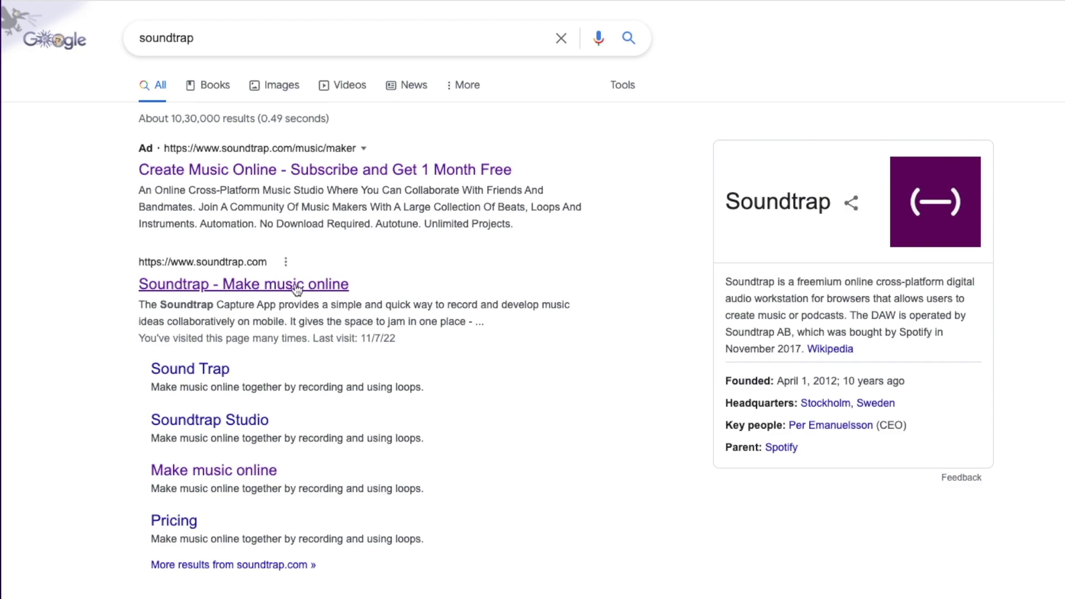
click(297, 286)
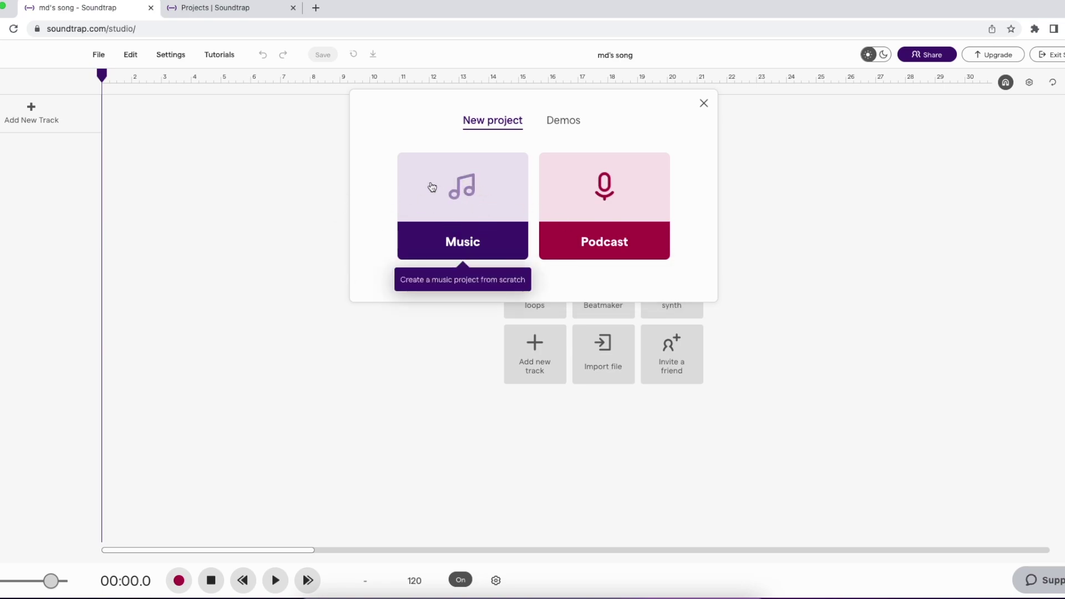
Create a new music project from scratch and dismiss the rhythm templates introduction video.
click(488, 195)
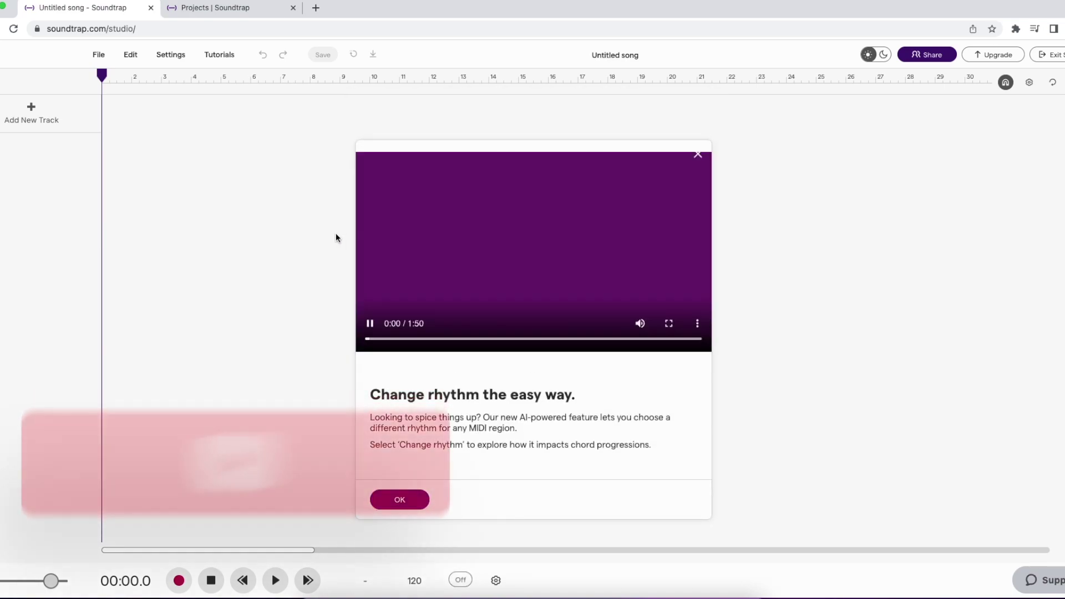
click(660, 187)
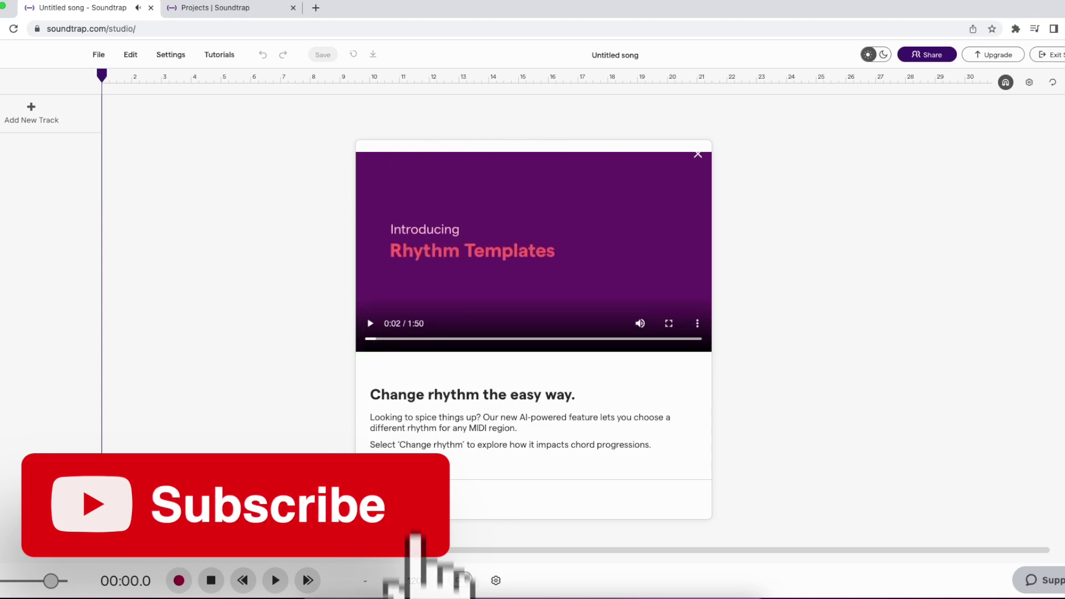
key(Escape)
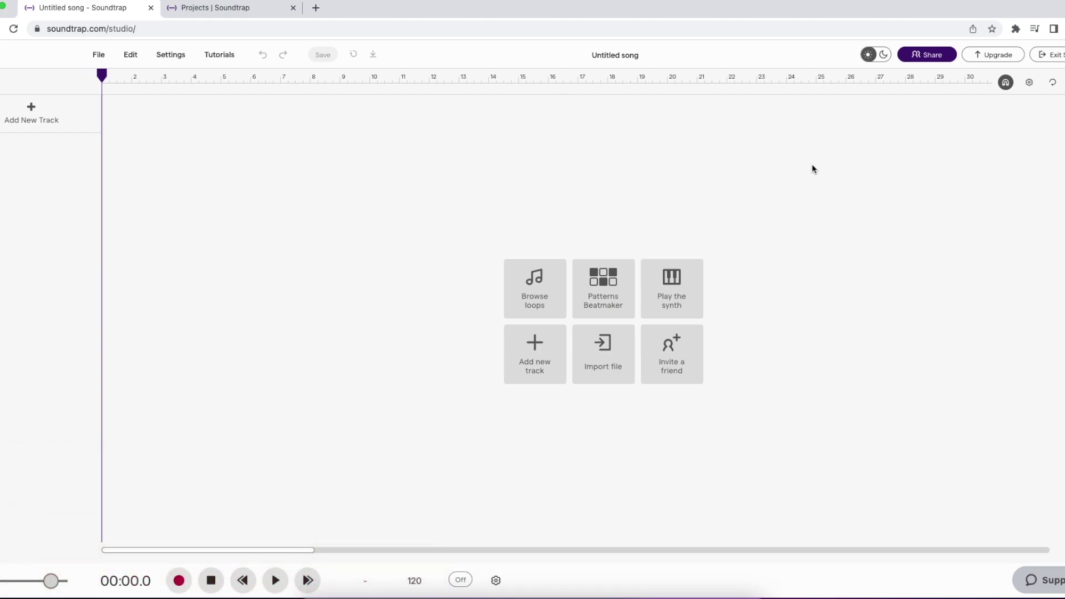
Switch the studio to the dark theme and set the project key to D major.
click(872, 56)
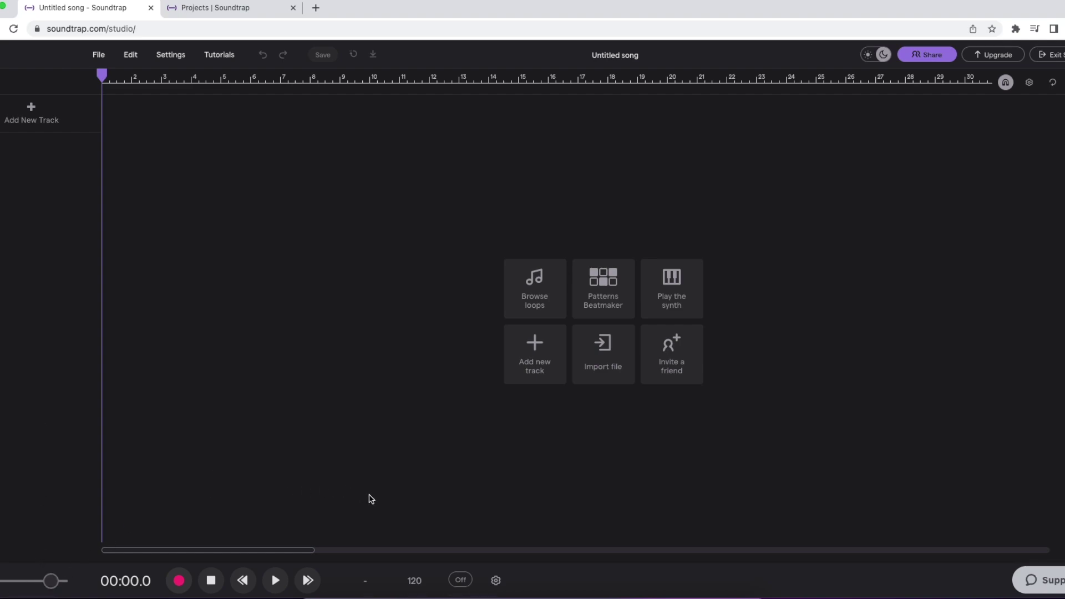
click(366, 580)
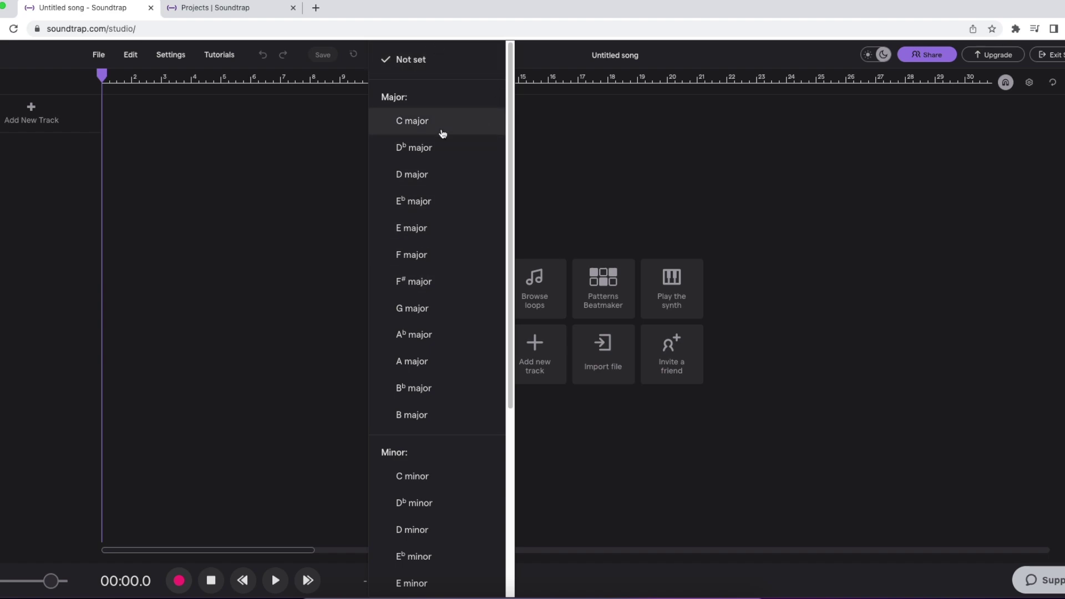
click(438, 174)
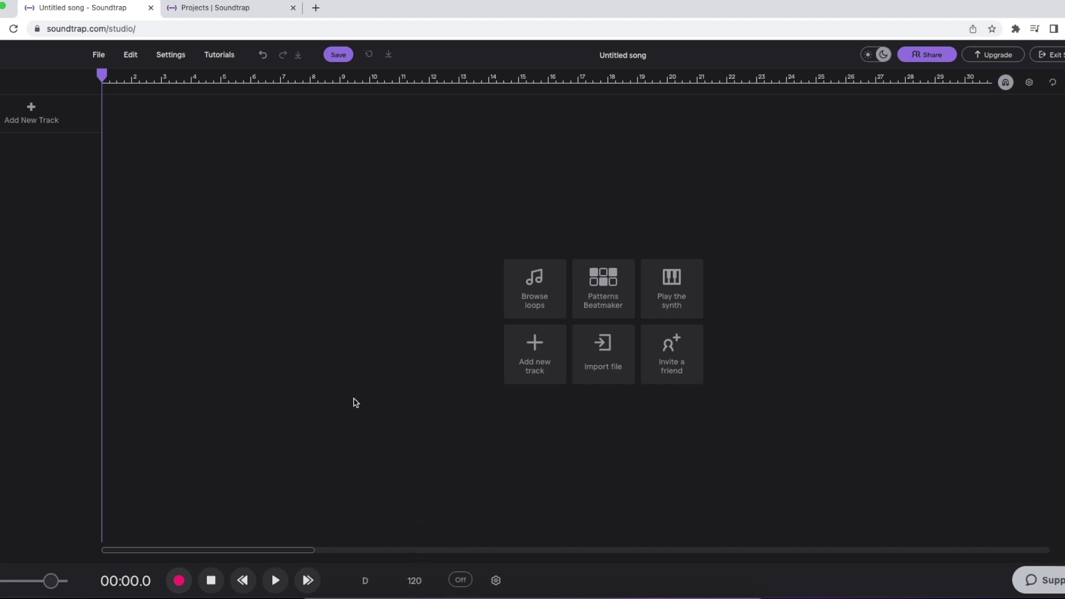
Set the project tempo to 96 BPM by tapping the beat, and confirm it.
click(415, 584)
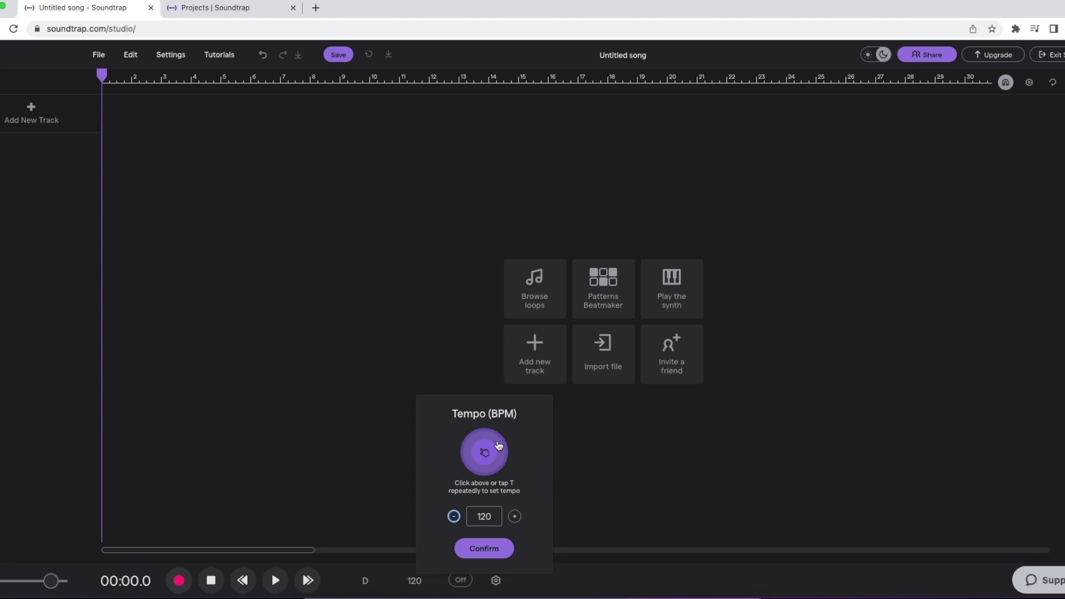
click(486, 455)
click(485, 455)
click(485, 455)
click(485, 455)
click(486, 455)
click(497, 548)
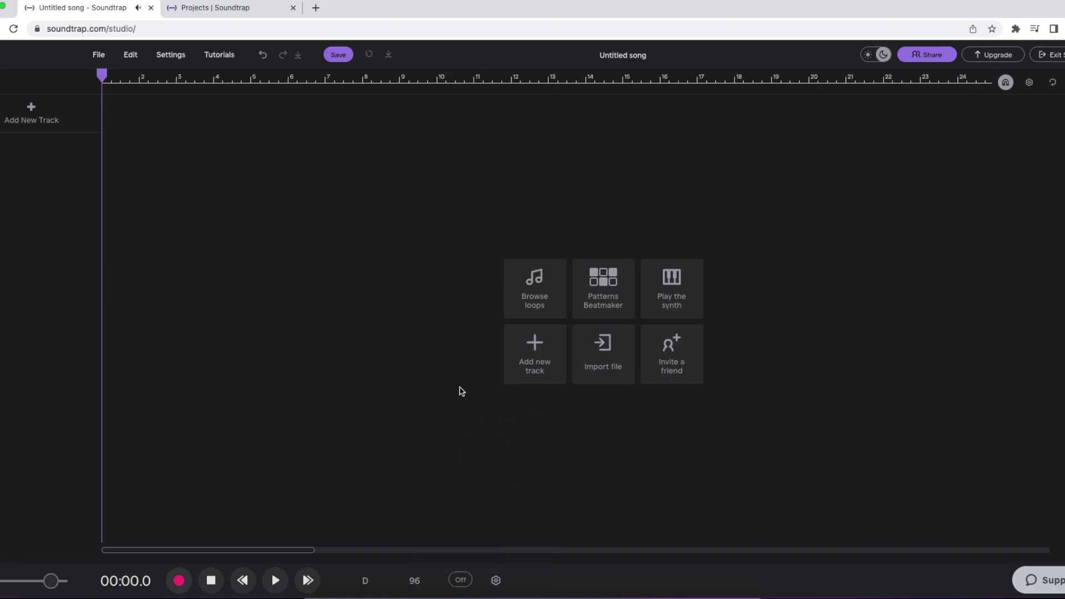
Turn on the metronome, play it briefly, and view its sound and count-in options.
click(460, 580)
key(space)
key(space)
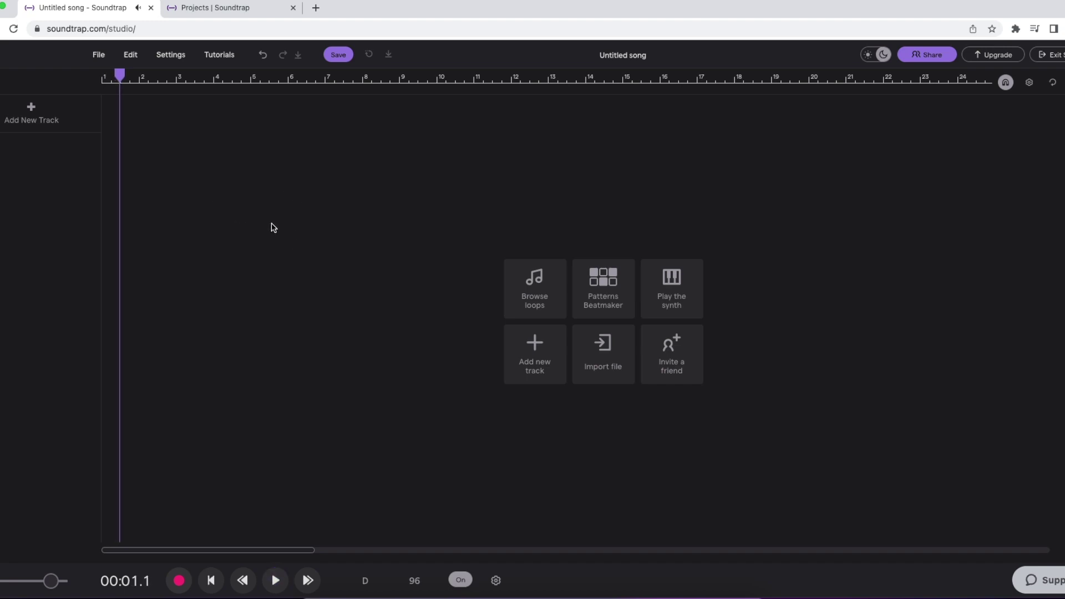
click(496, 581)
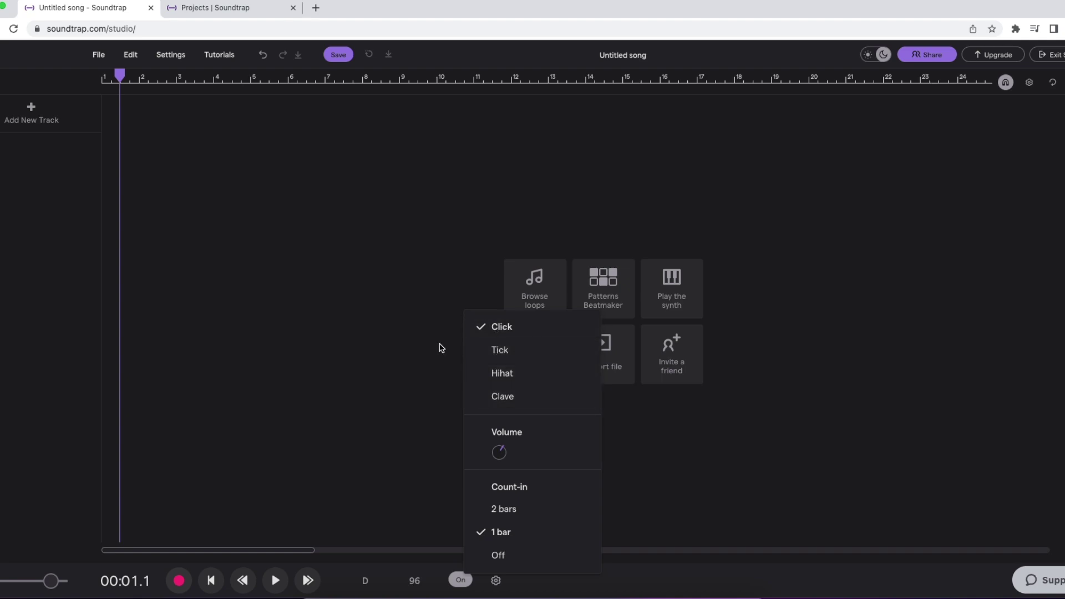
click(350, 277)
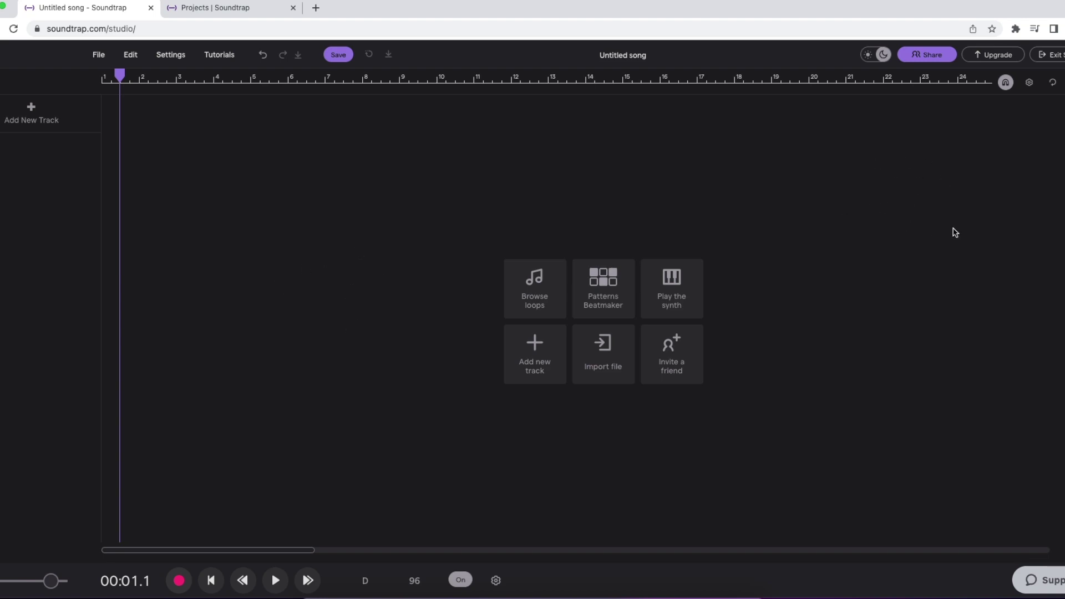
Browse the loop library, place an Atlantis - Ambidance loop at bar 3 on the timeline, and play it.
click(1047, 91)
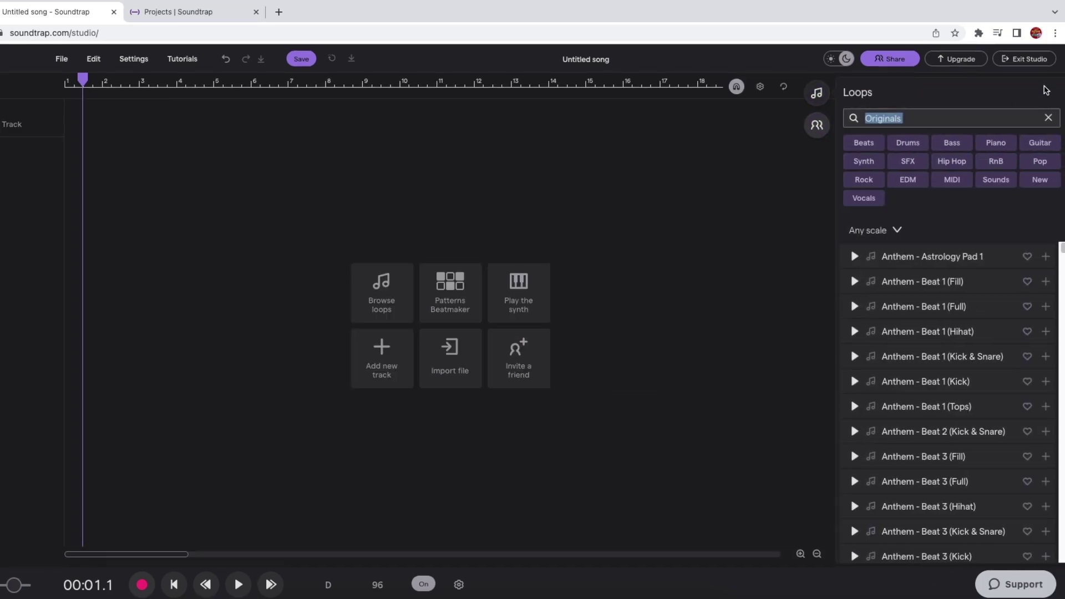
scroll(956, 358, down, 15)
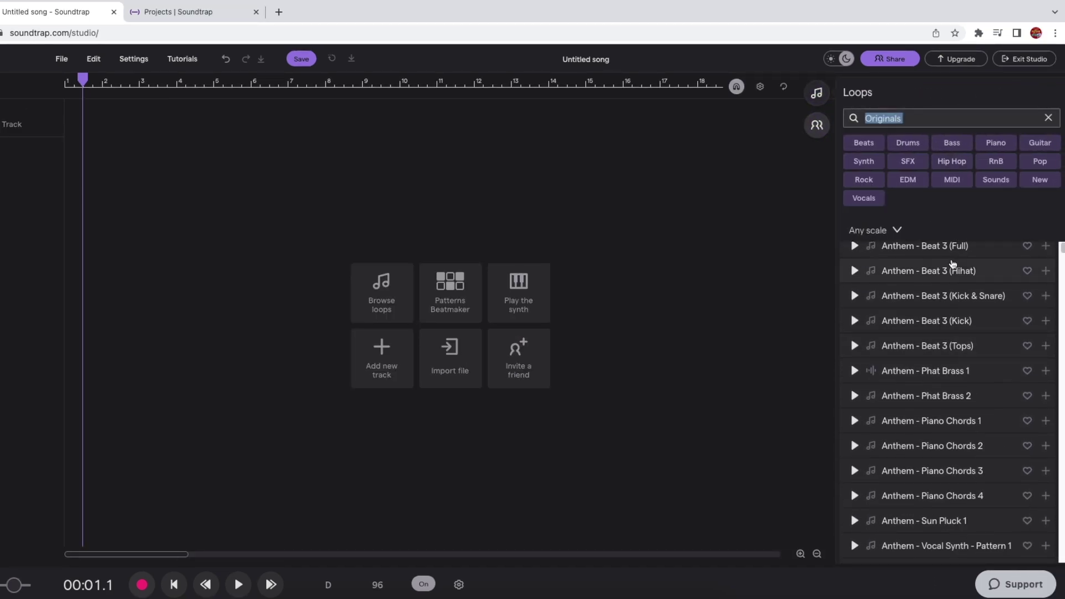
scroll(928, 344, down, 5)
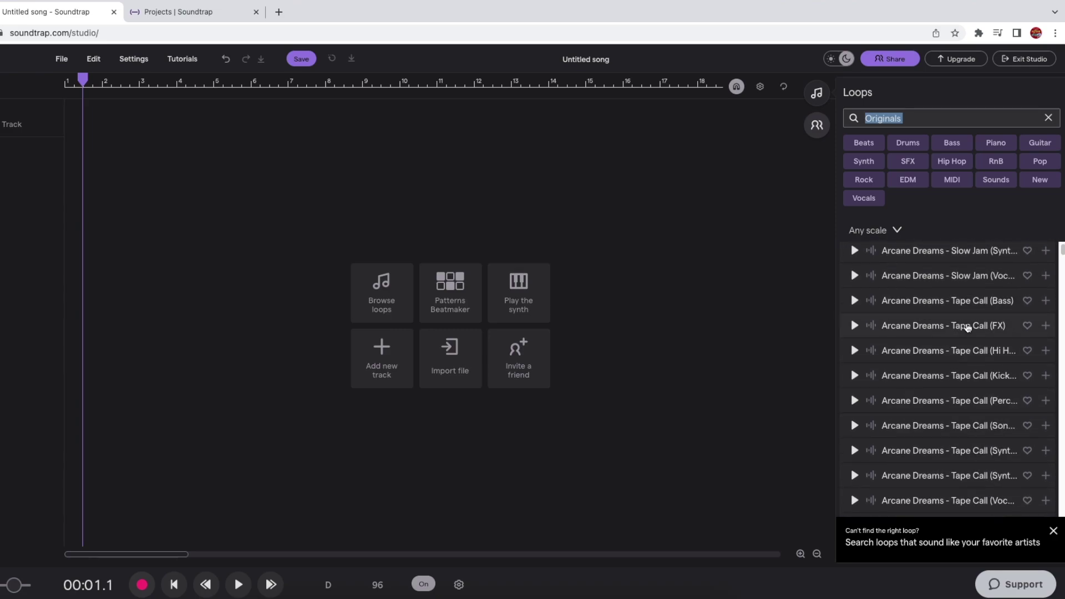
scroll(965, 328, down, 5)
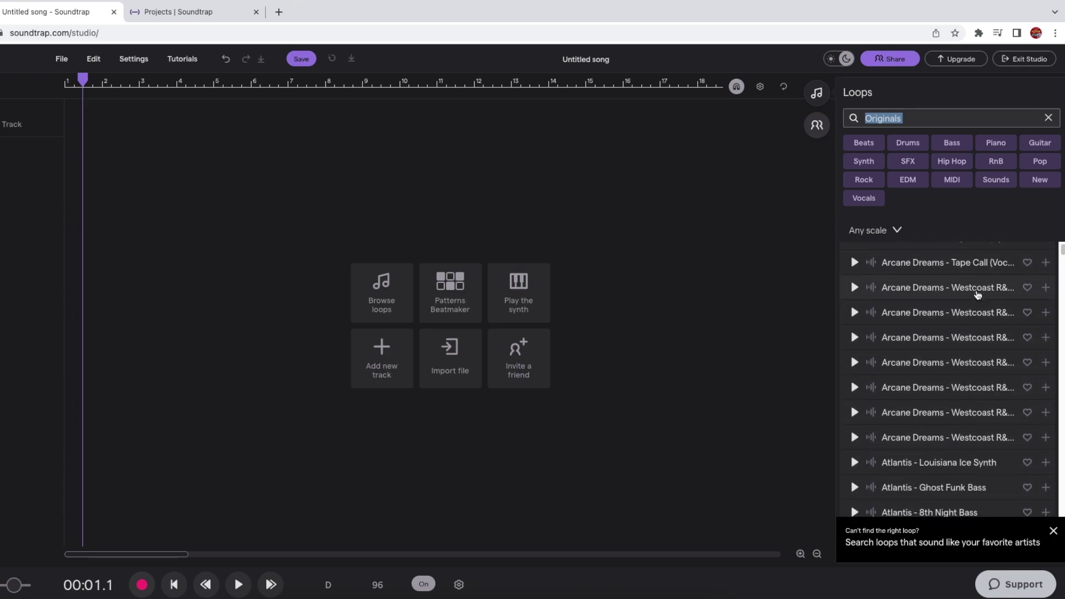
scroll(971, 323, down, 5)
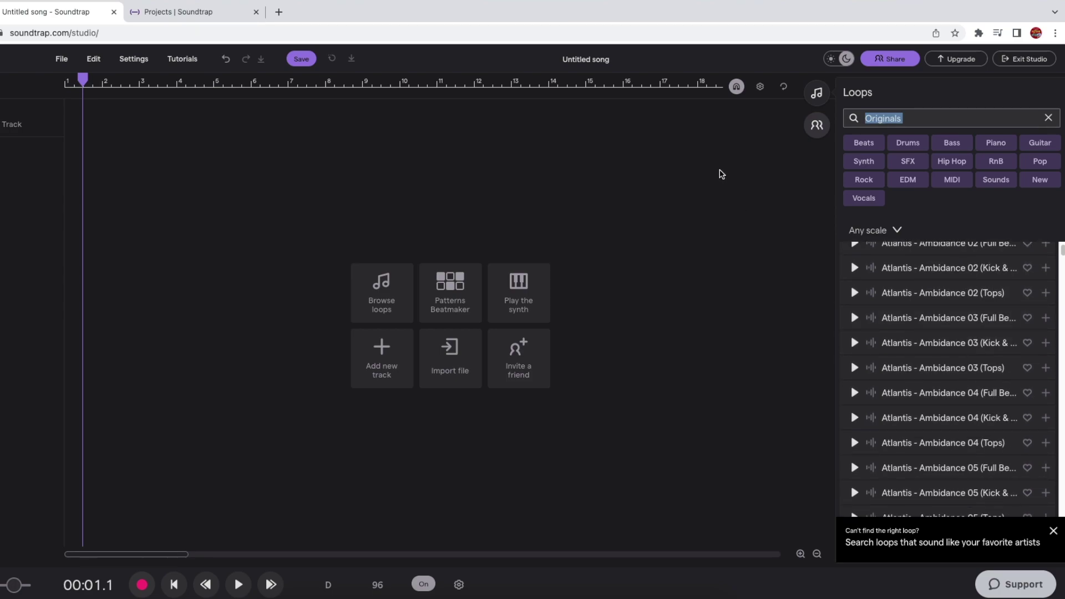
drag(918, 325, 142, 159)
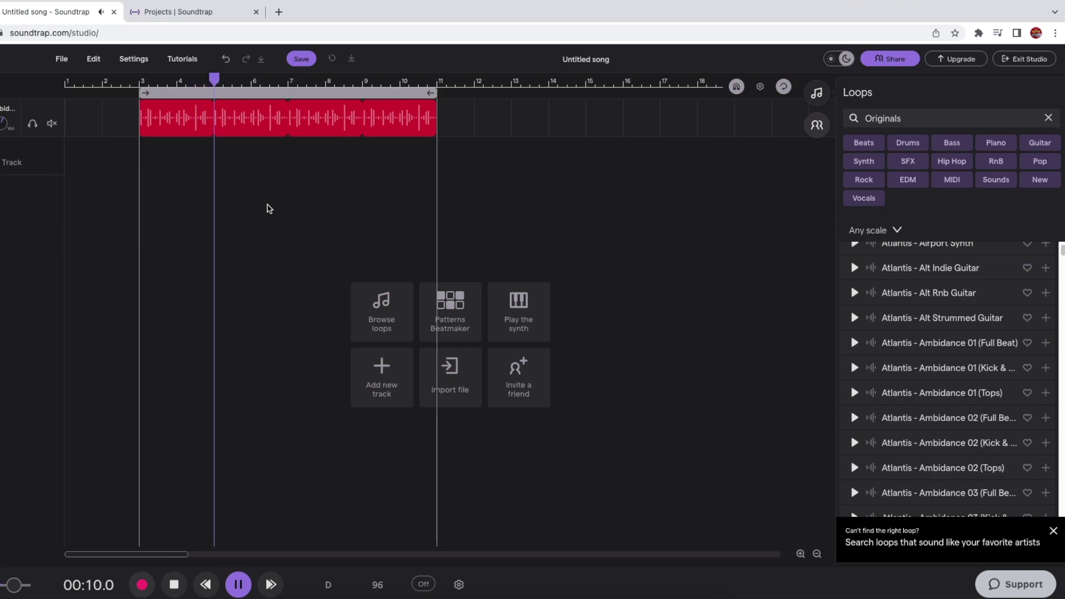
click(269, 206)
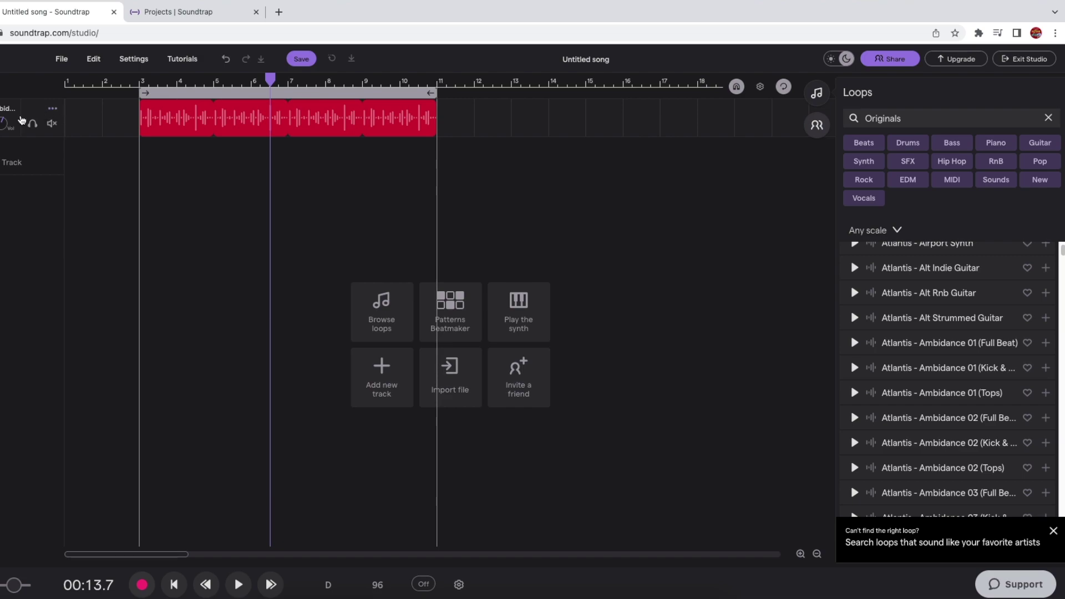
Delete the Ambidance loop track from the project.
click(54, 109)
click(42, 184)
click(52, 109)
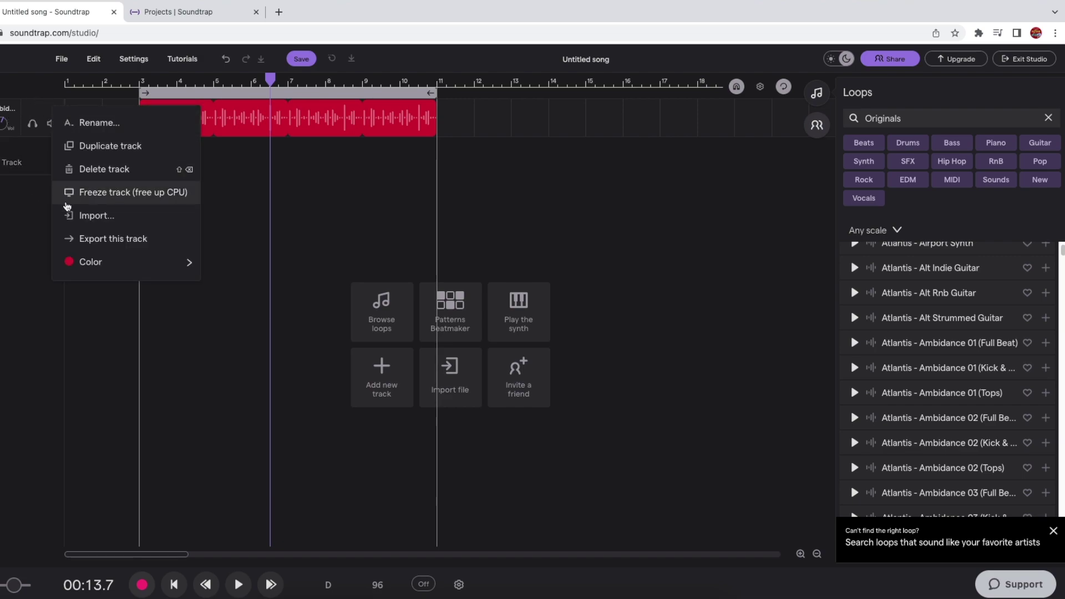
click(99, 170)
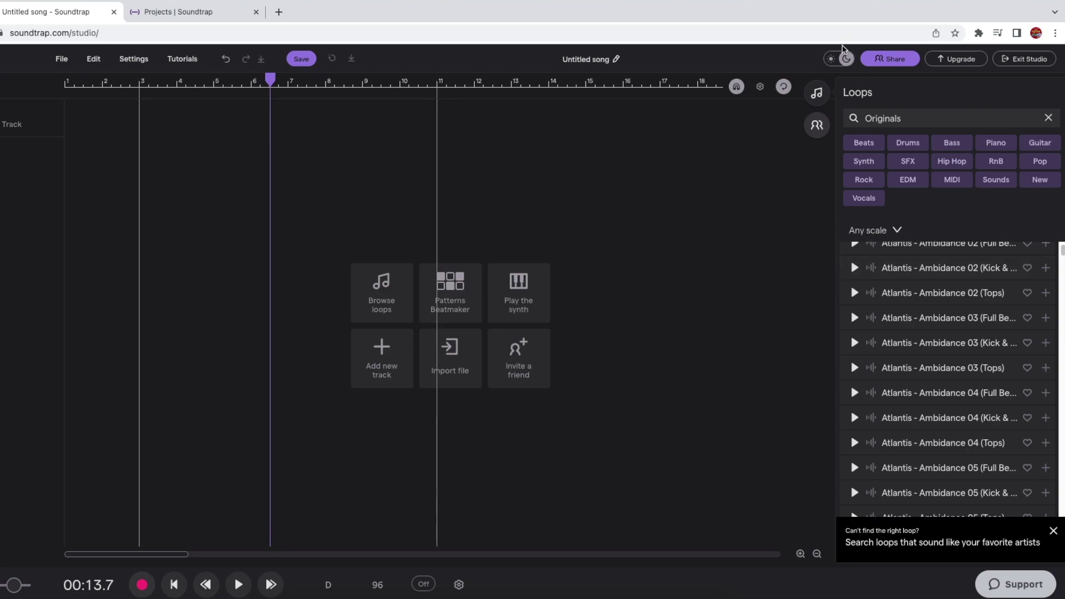
View the project's collaboration and invitation options, and close them.
click(824, 128)
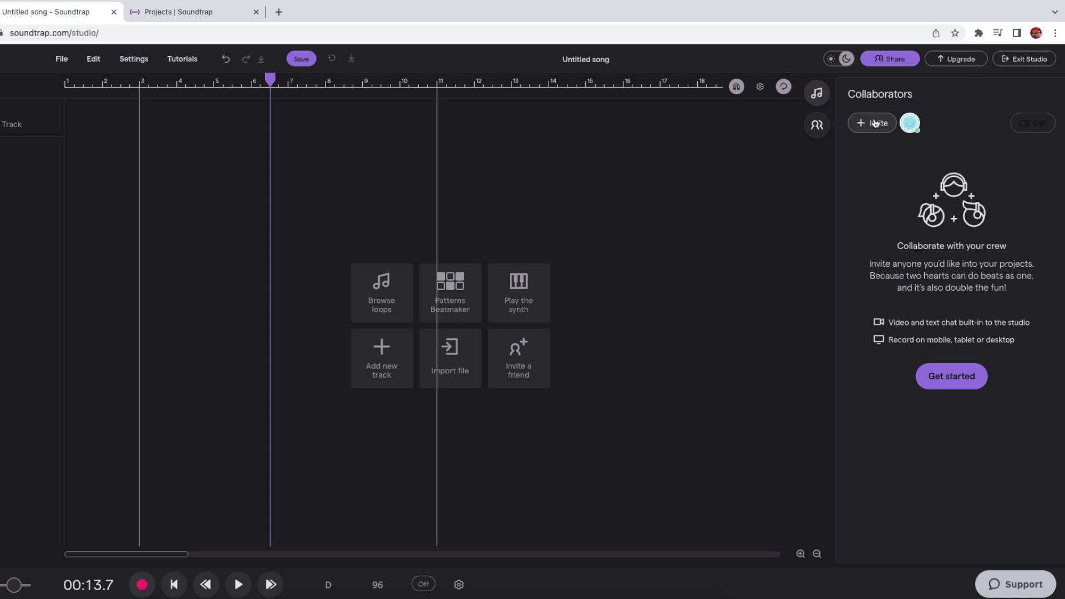
click(817, 126)
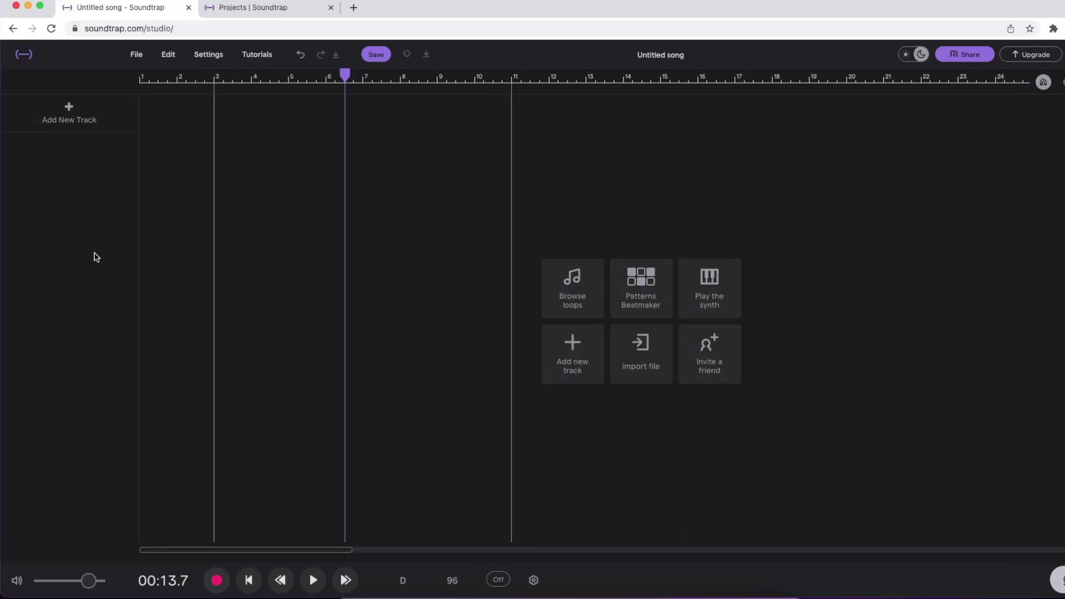
Import the audio file Hawao main bahenge.wav from Downloads as a new track, and delete that track.
click(86, 115)
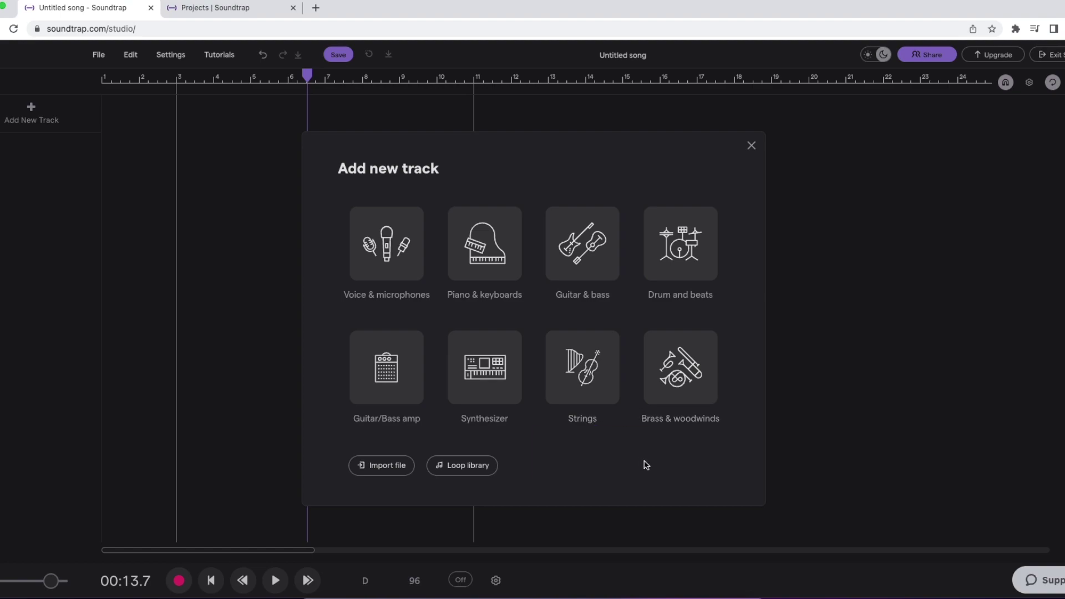
click(394, 471)
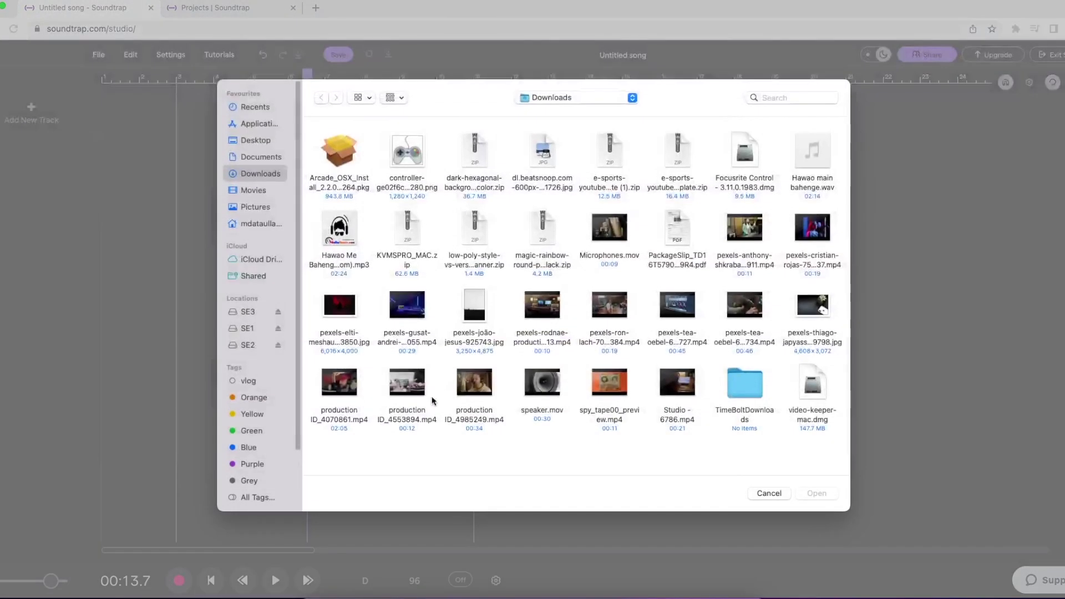
click(812, 155)
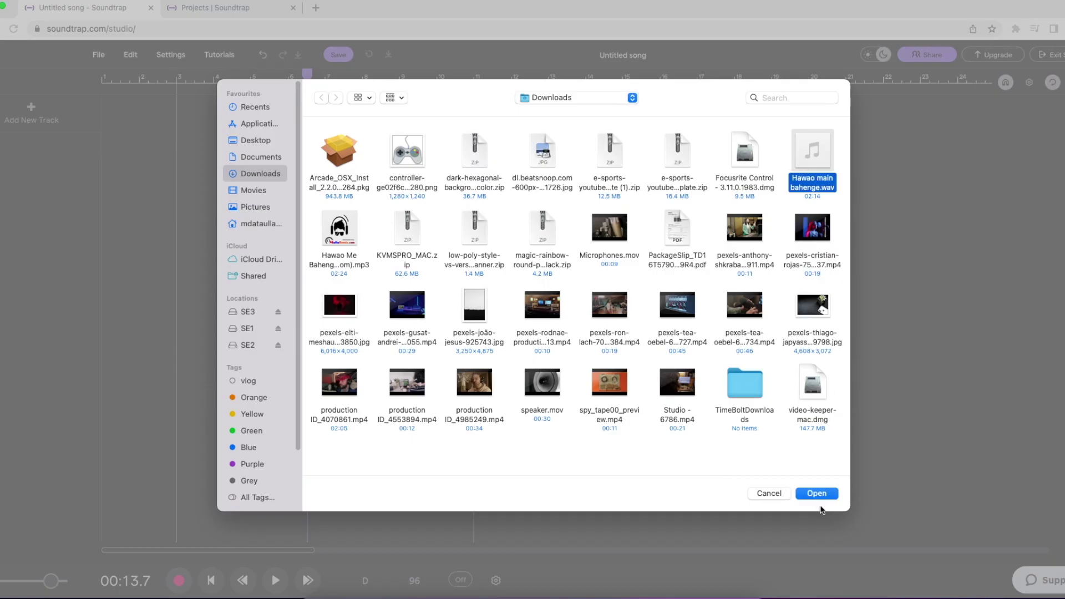
click(817, 493)
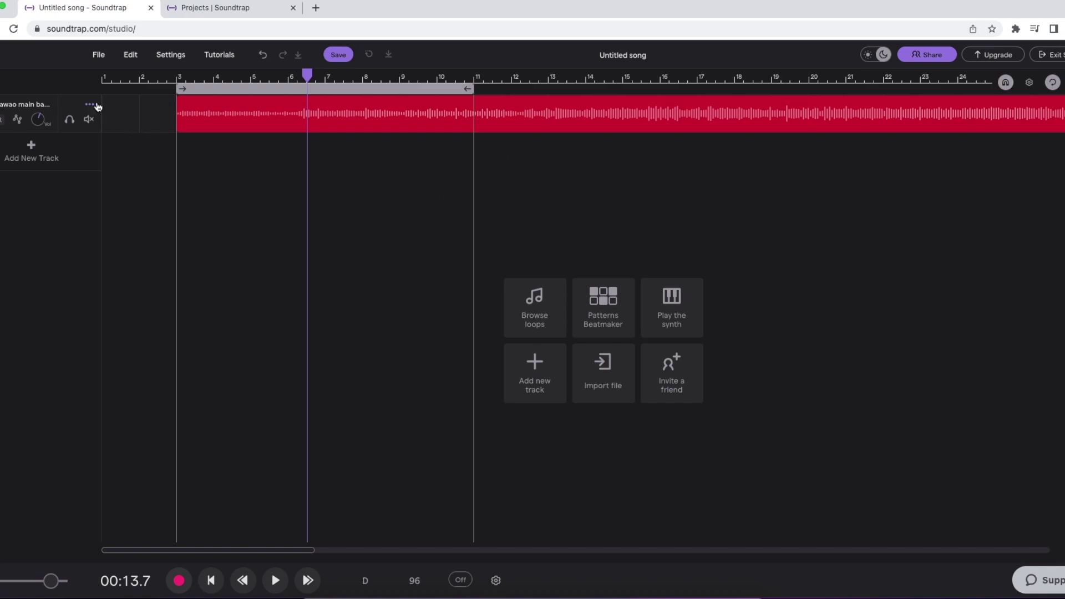
key(Delete)
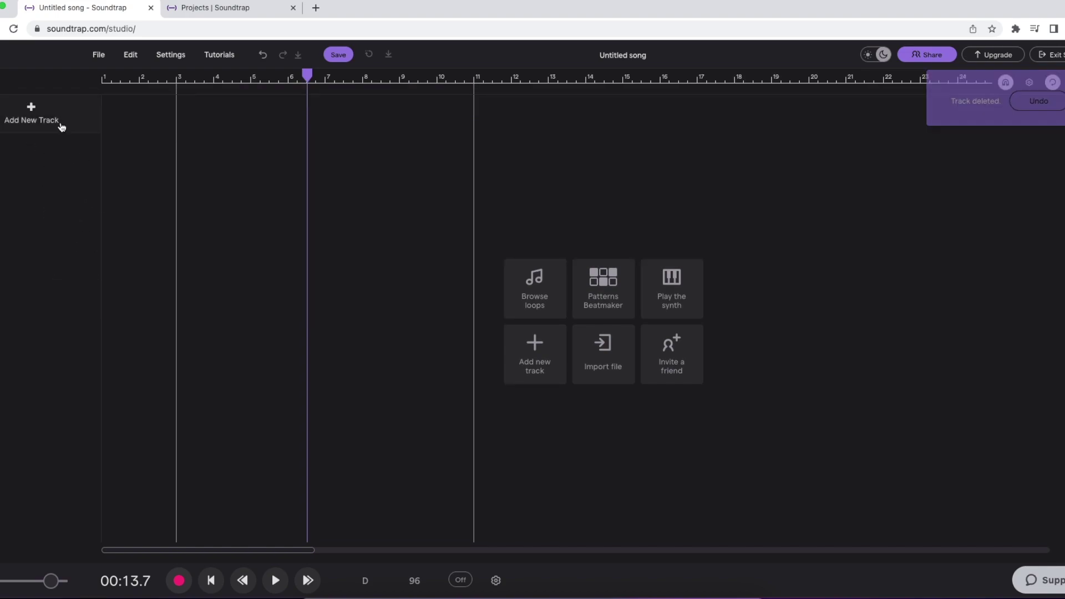
Add a Voice & microphones track and view the audio input devices available for it.
click(52, 112)
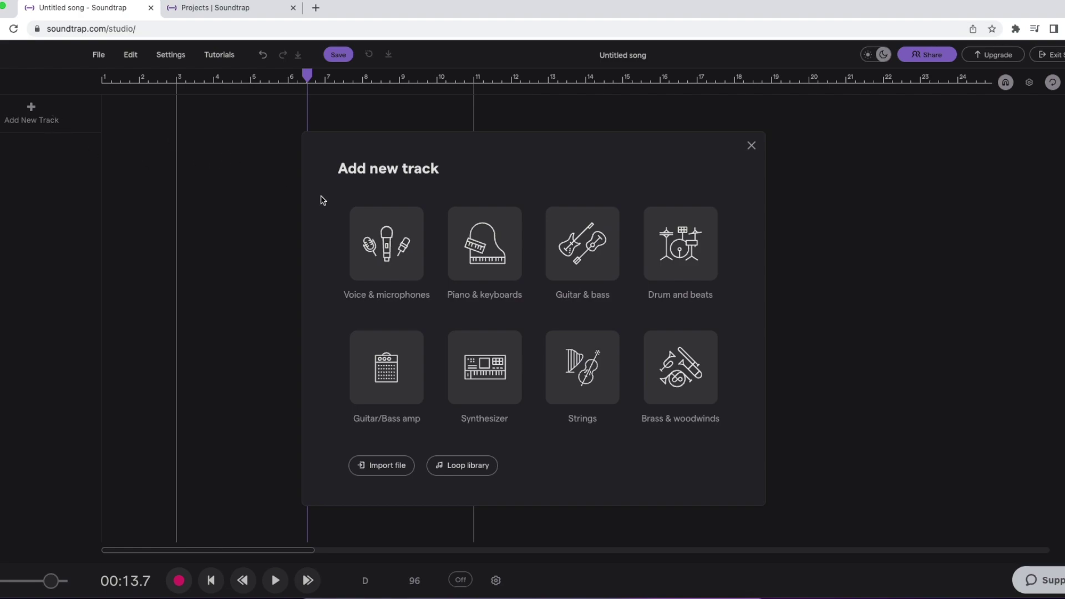
click(400, 247)
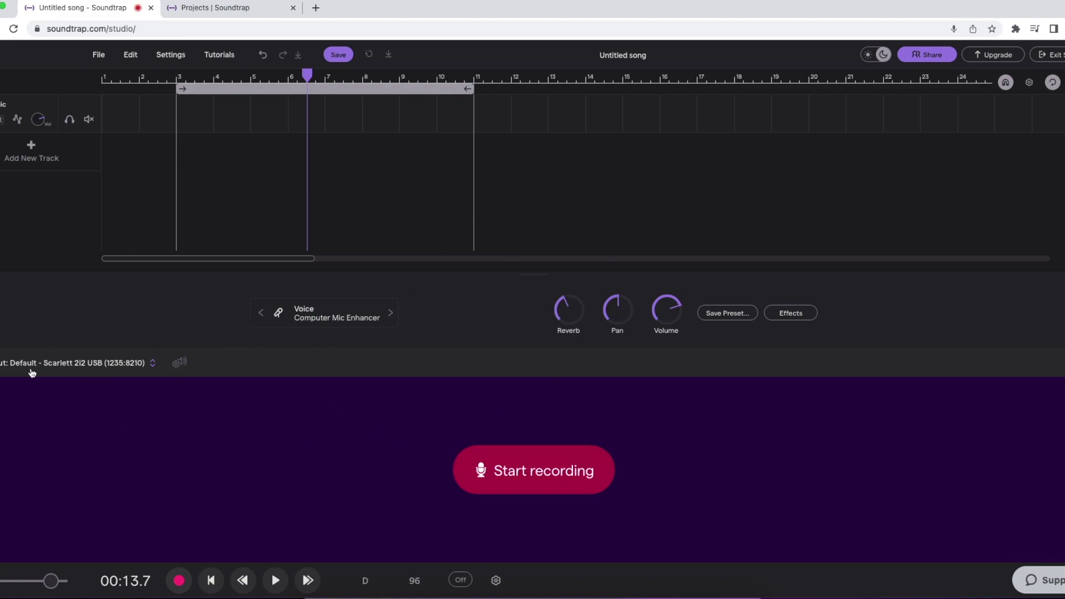
click(113, 365)
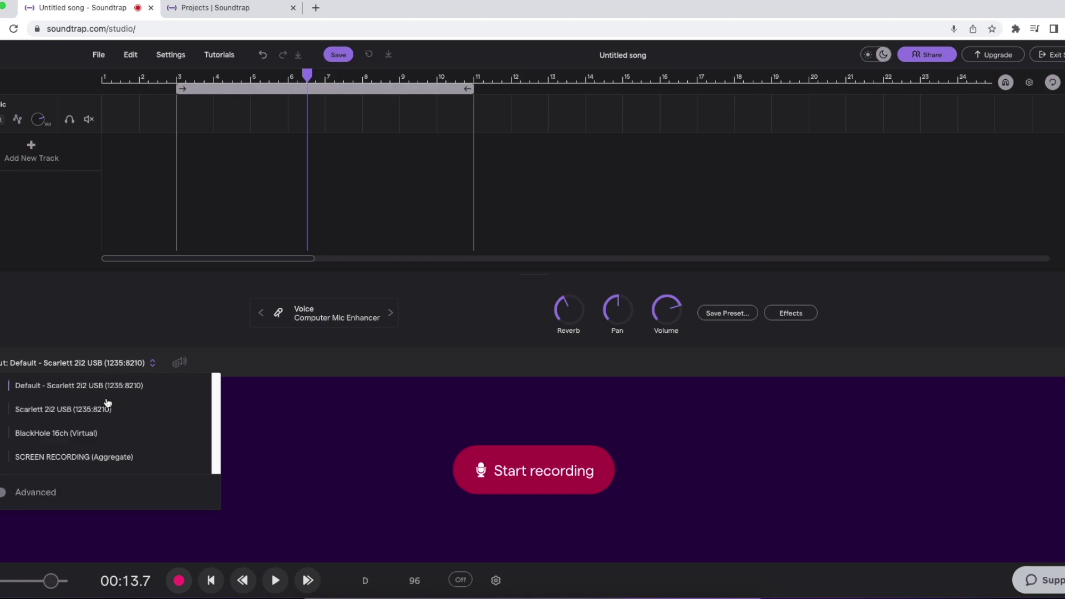
click(107, 304)
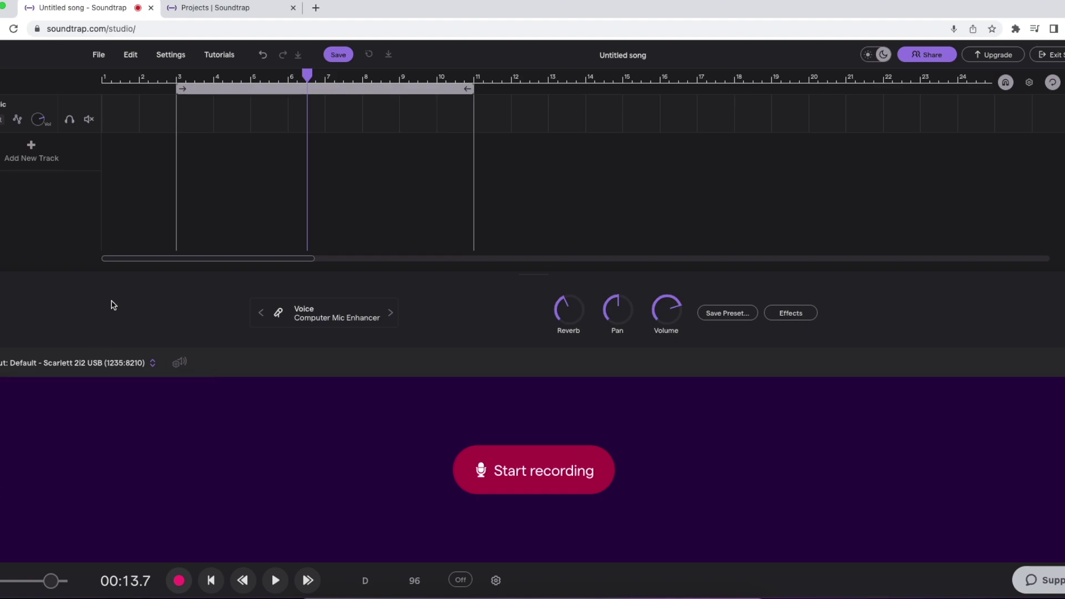
Browse the Voice and Mic presets and try Clean and Computer Mic Enhancer on the voice track.
click(353, 318)
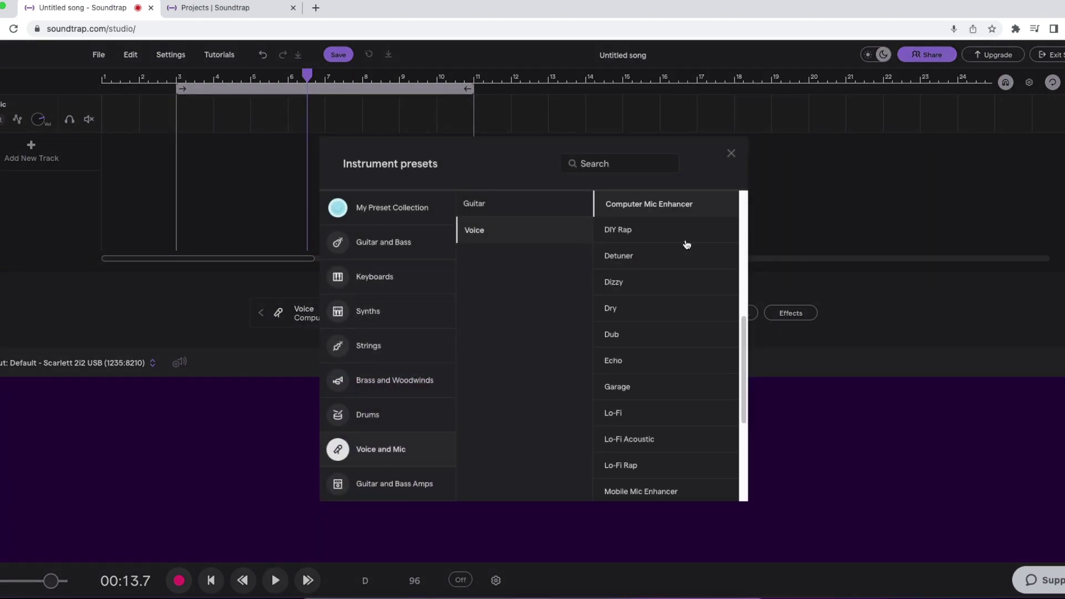
scroll(701, 290, up, 5)
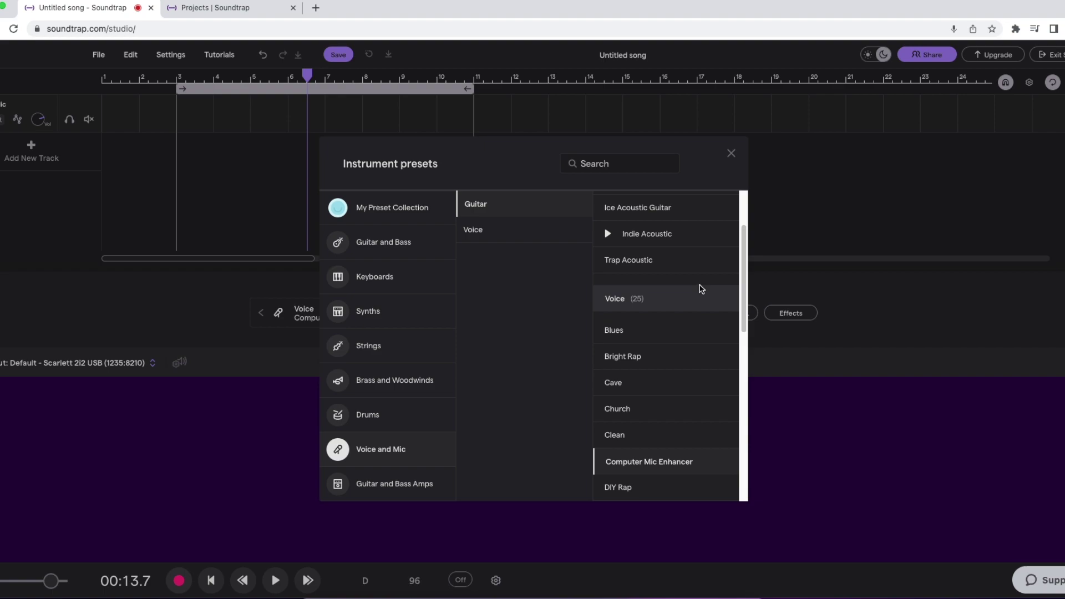
scroll(694, 283, down, 1)
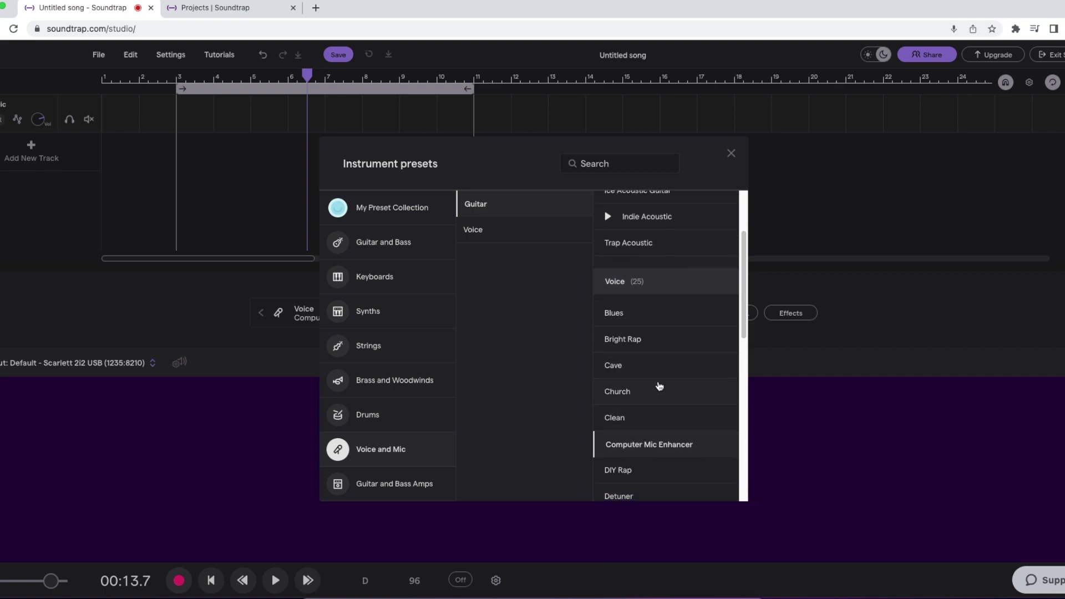
scroll(660, 386, down, 2)
click(636, 377)
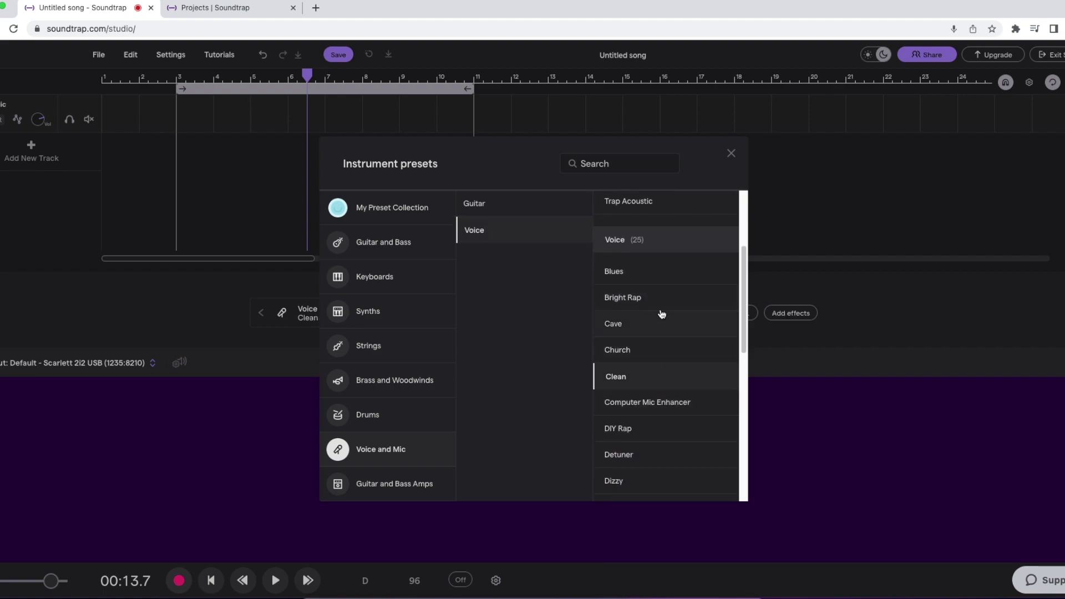
scroll(655, 316, down, 1)
click(657, 381)
scroll(662, 329, down, 1)
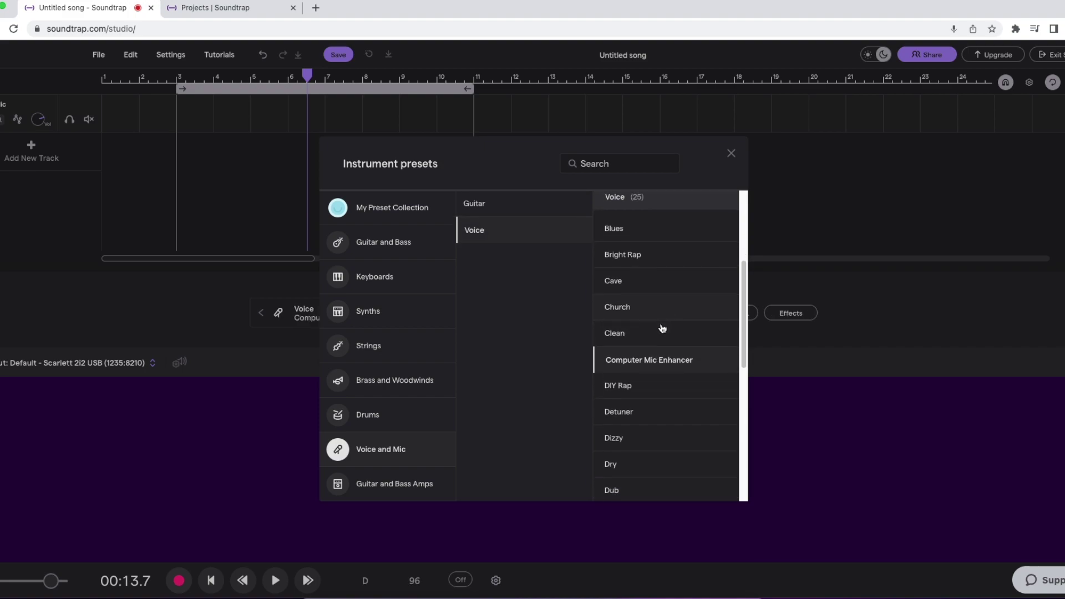
Try the Dry preset, and set the voice track's preset to Mobile Mic Enhancer.
scroll(634, 397, down, 4)
click(632, 390)
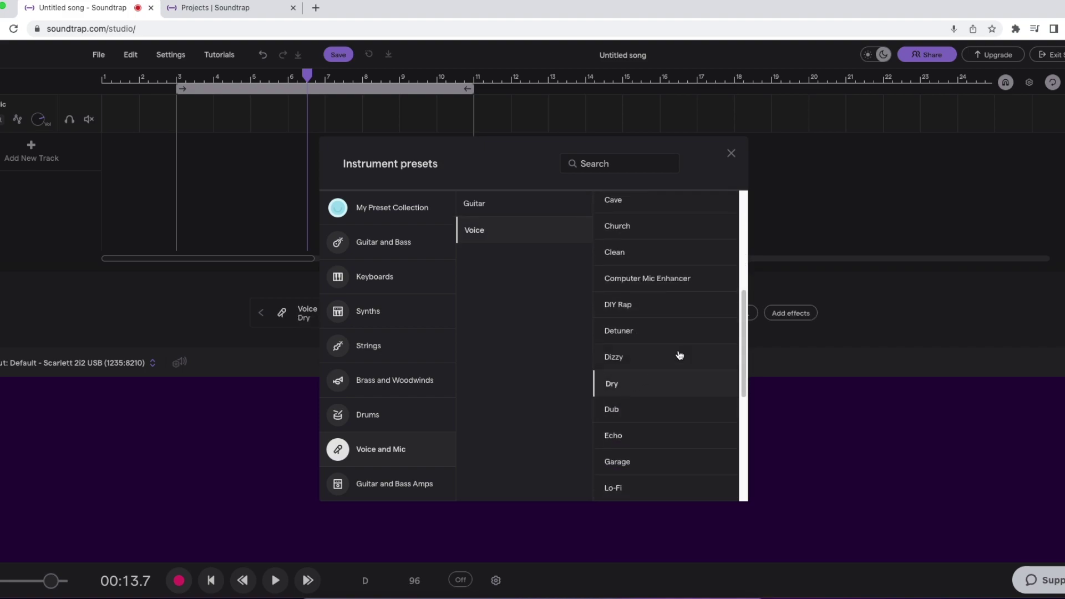
scroll(680, 371, down, 4)
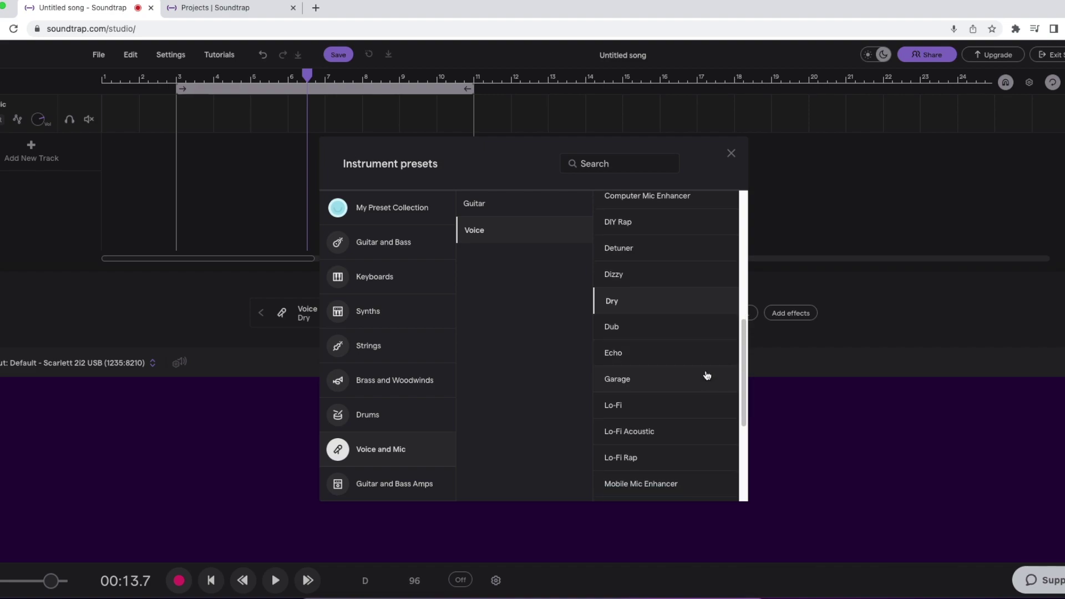
scroll(708, 378, down, 6)
click(669, 341)
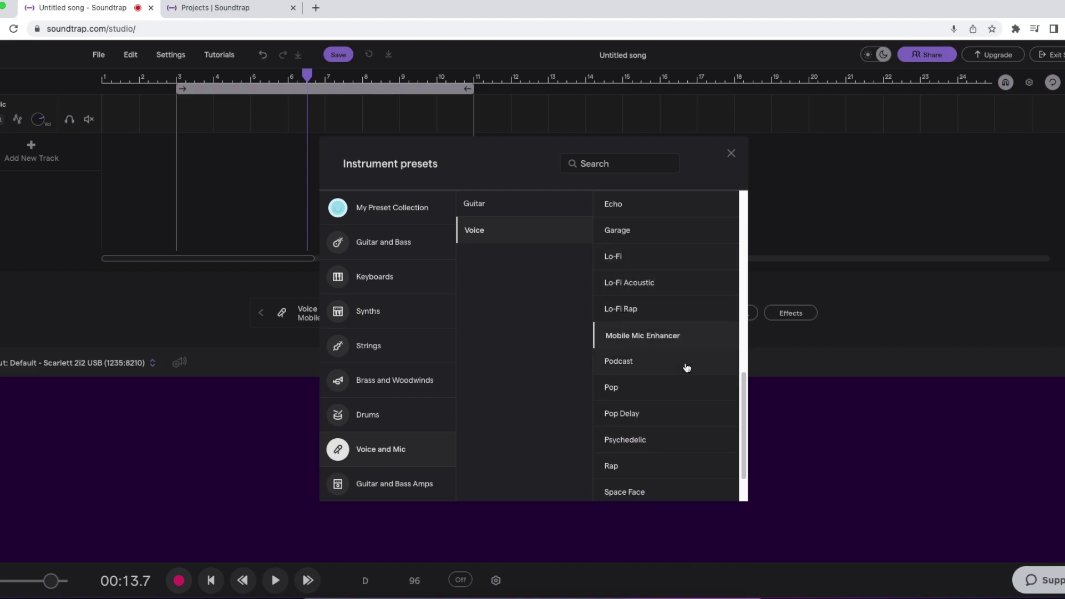
click(730, 151)
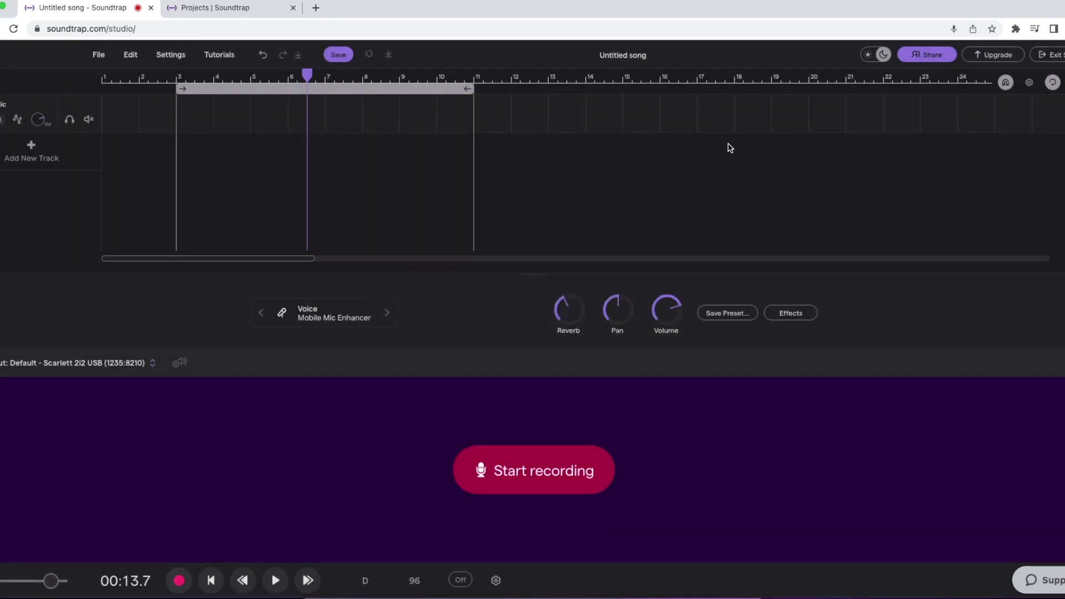
Turn off the timeline loop region and arm the Mic track for recording with headphones in use.
click(261, 90)
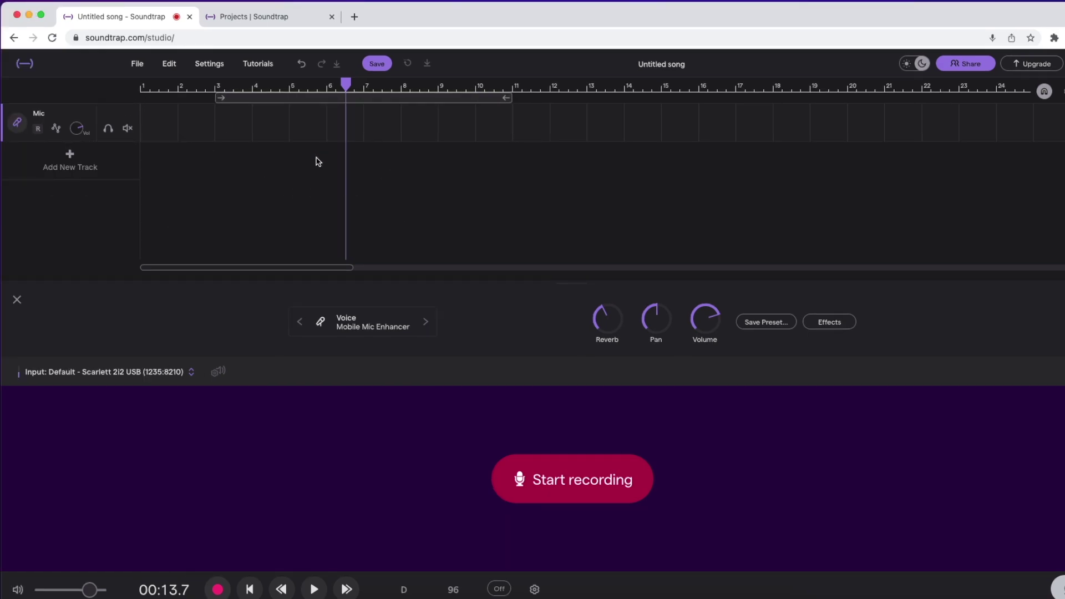
click(37, 131)
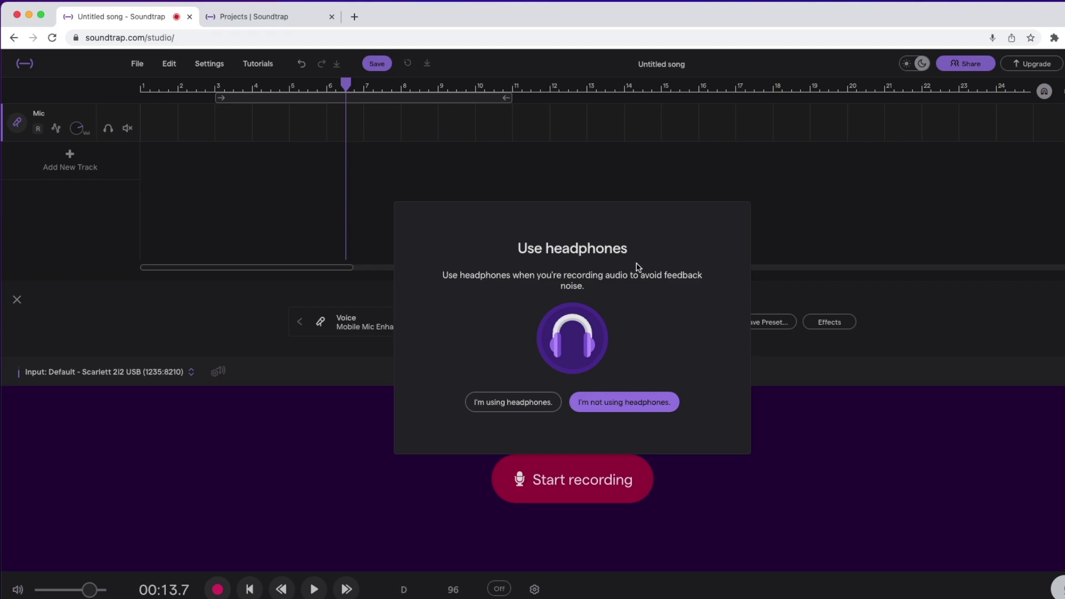
click(513, 400)
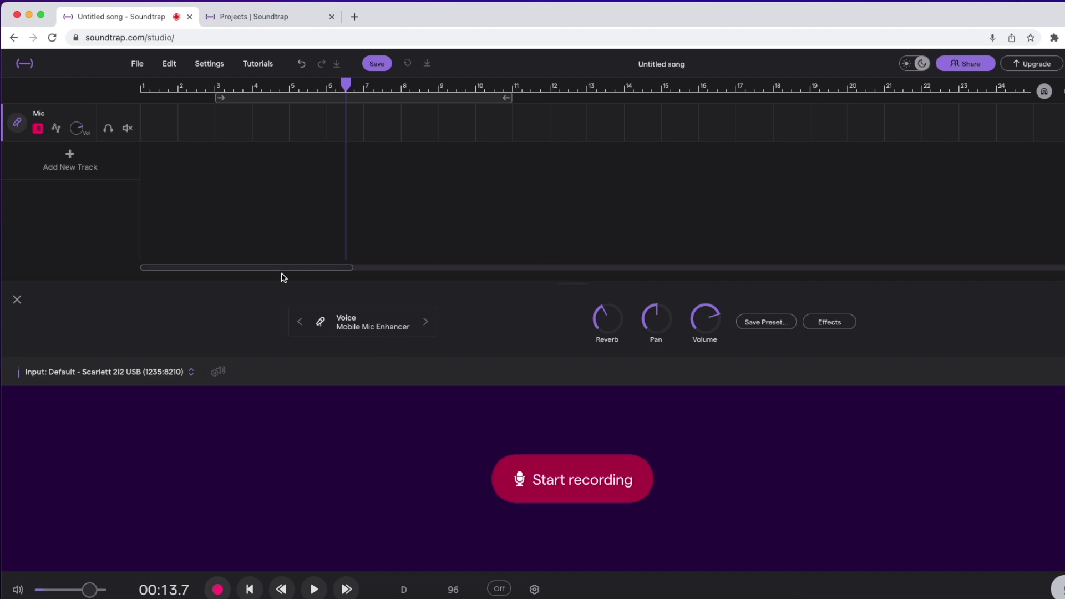
Look over the Mic track's record, automation, solo and mute controls.
click(38, 129)
click(56, 128)
click(57, 129)
click(57, 129)
click(56, 129)
click(108, 129)
click(127, 128)
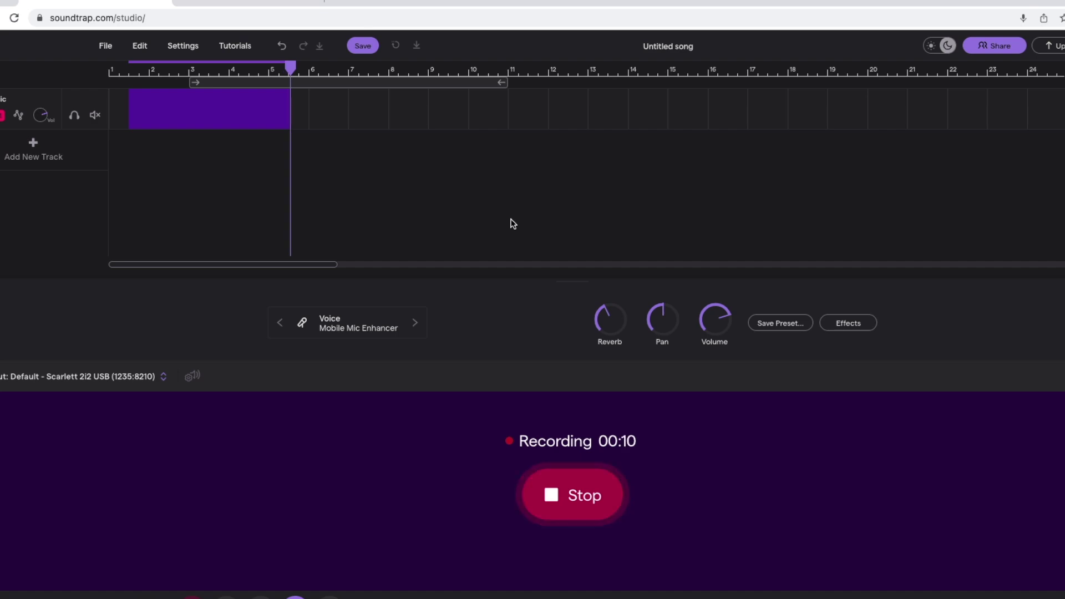
Record a voice take on the Mic track and play it back from about bar 3.
key(space)
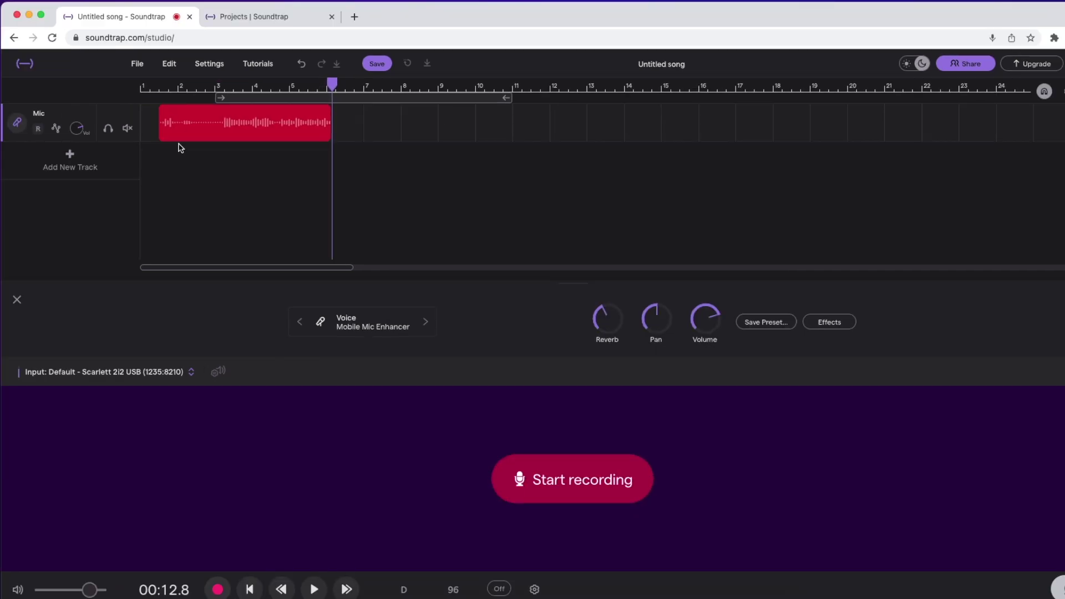
click(223, 88)
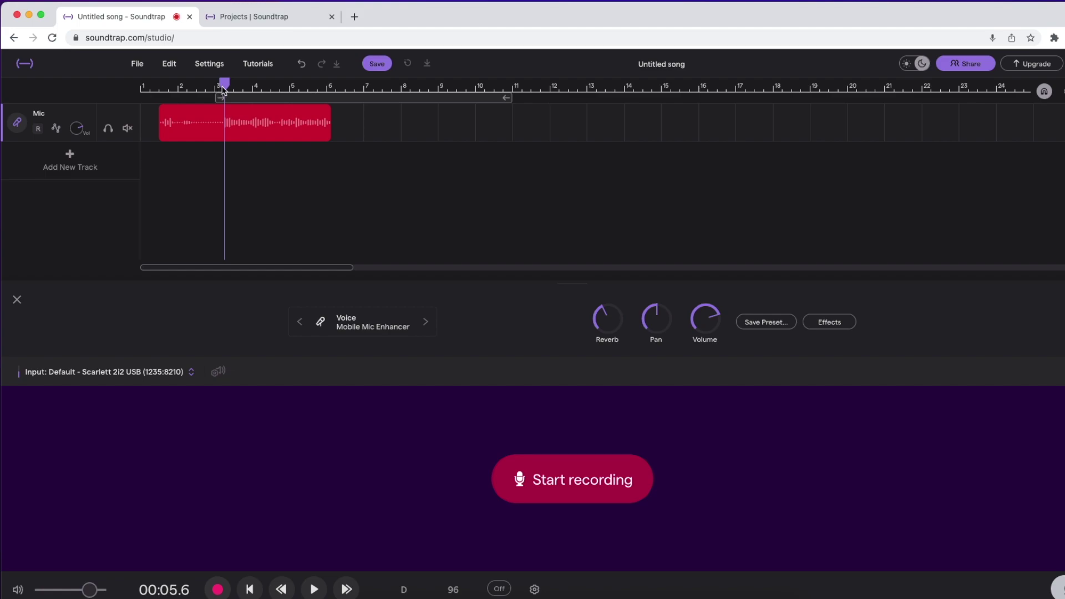
key(space)
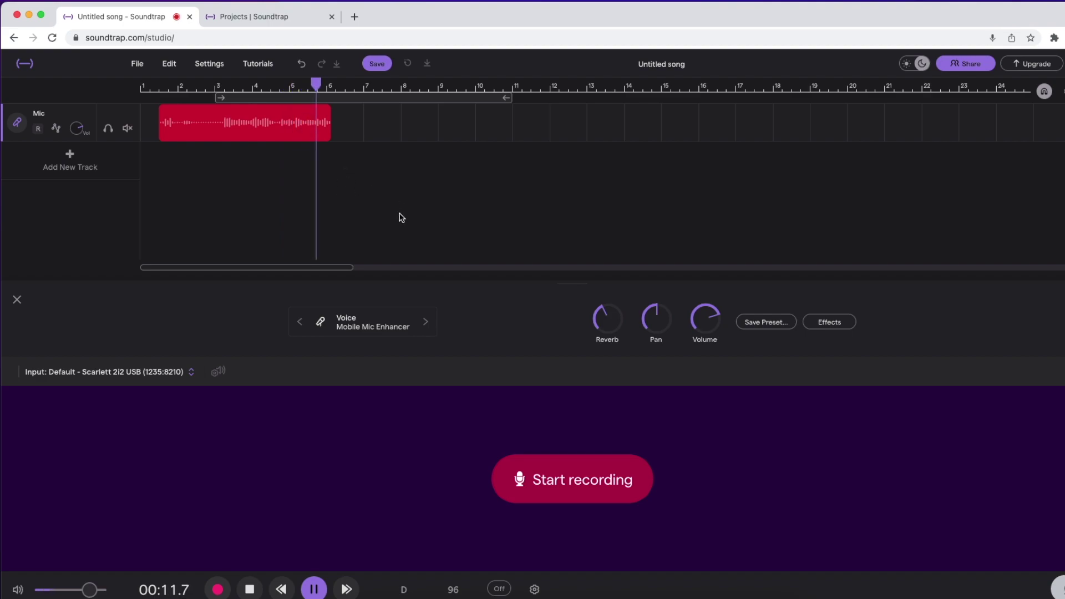
key(space)
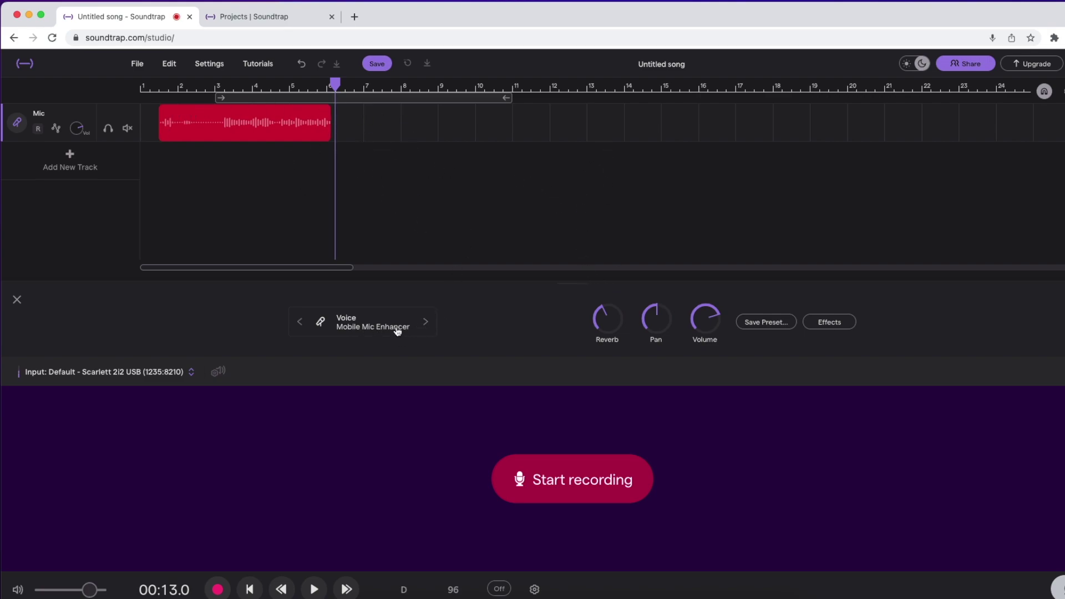
Change the Mic track's voice preset to Dry and play the recording from bar 3.
click(414, 332)
click(391, 326)
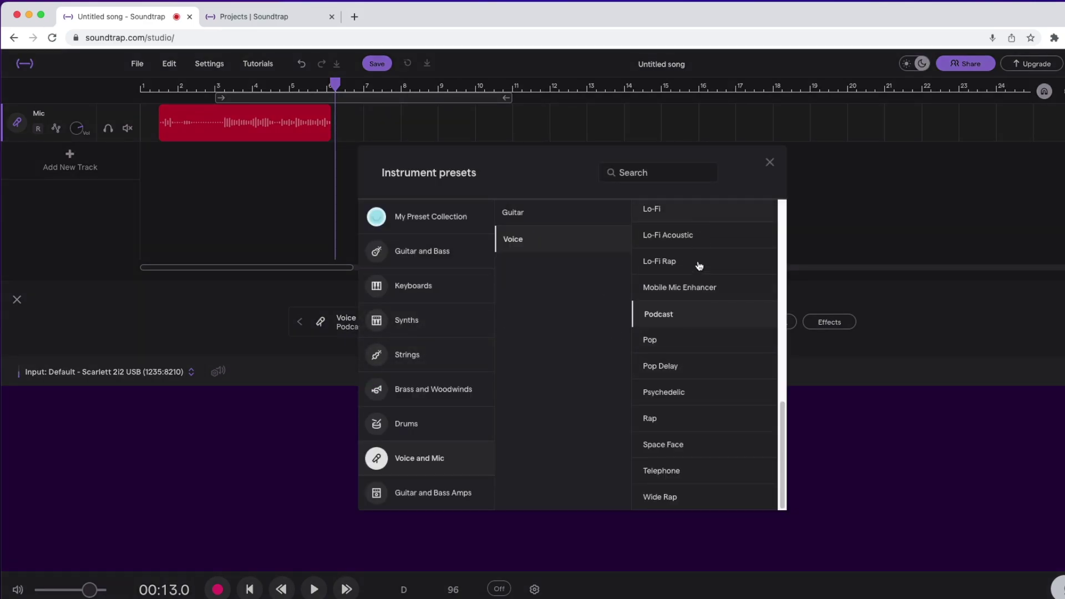
scroll(700, 355, up, 5)
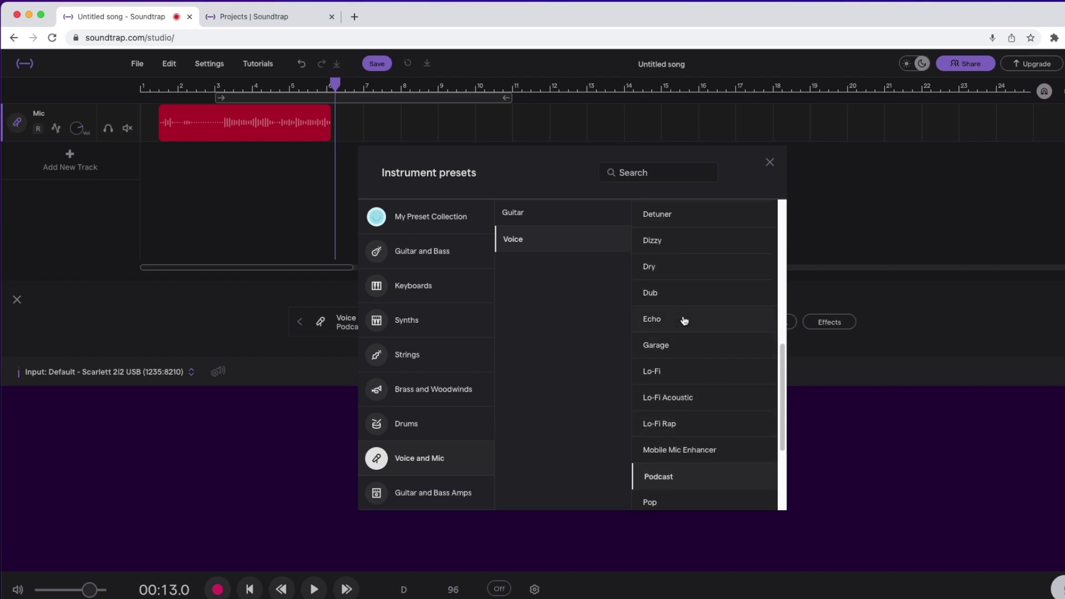
click(676, 277)
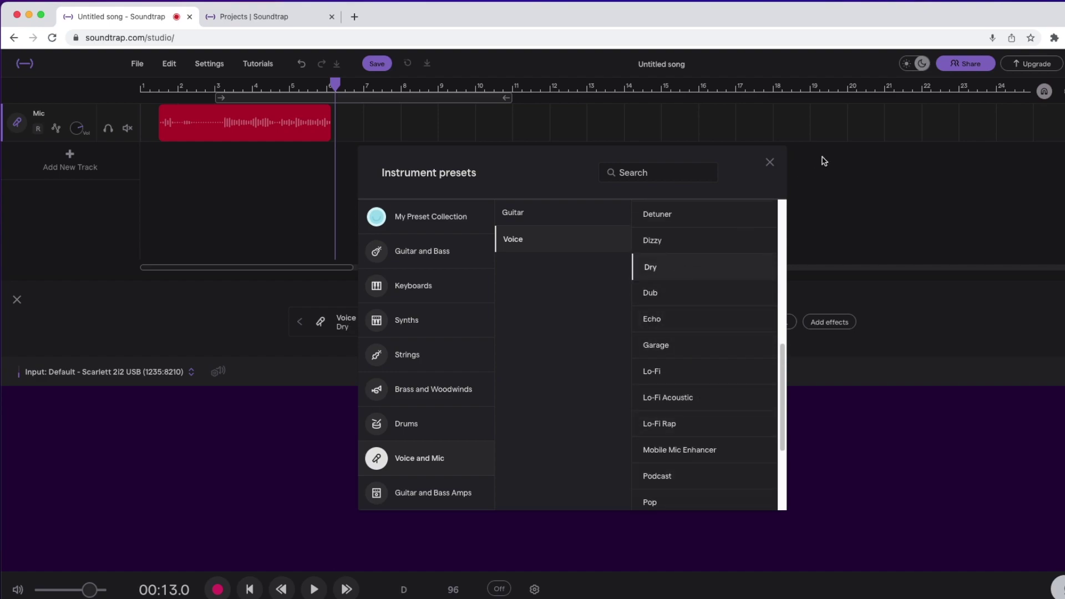
click(770, 162)
click(215, 87)
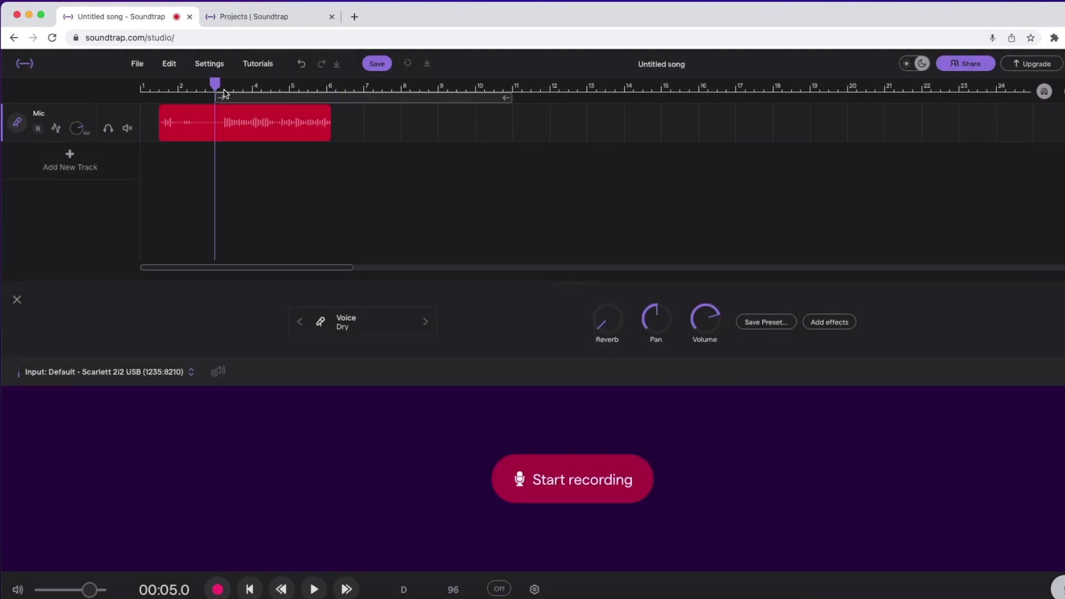
key(space)
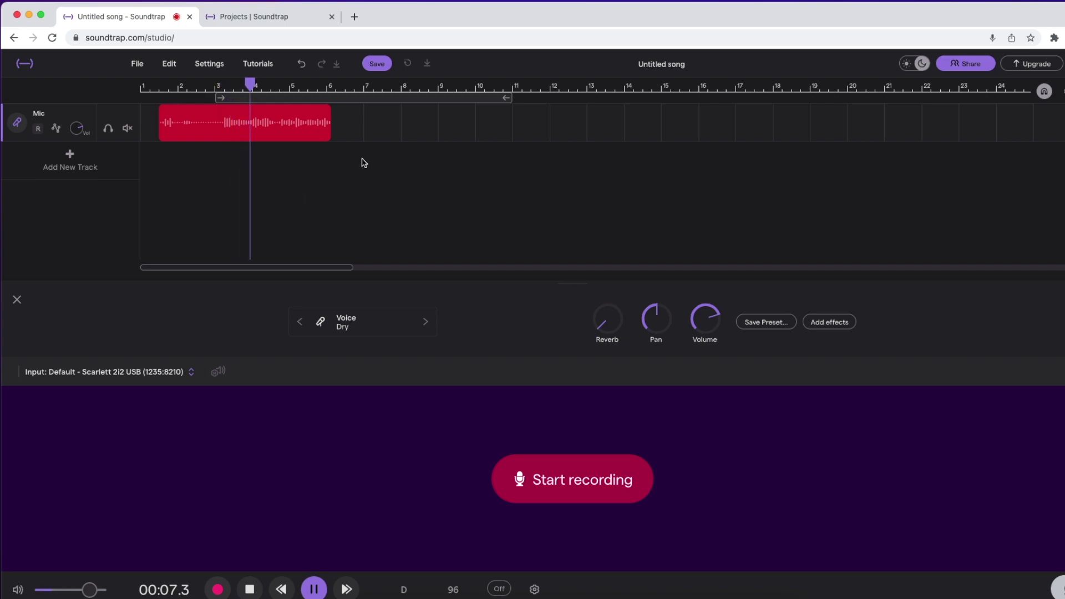
key(space)
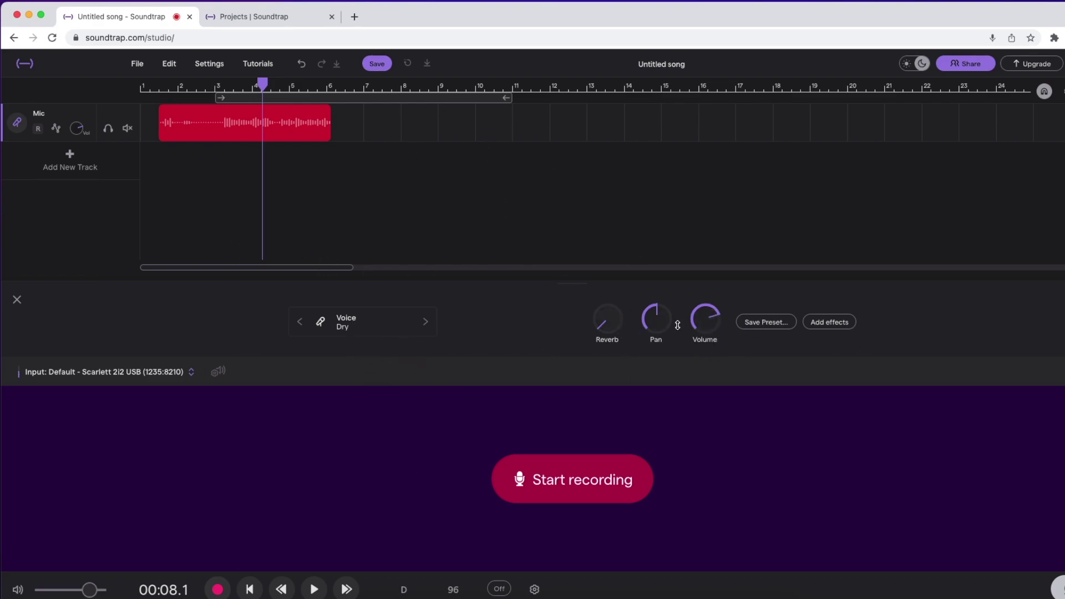
Add the Compressor One effect to the Mic track and reduce its amount.
click(831, 322)
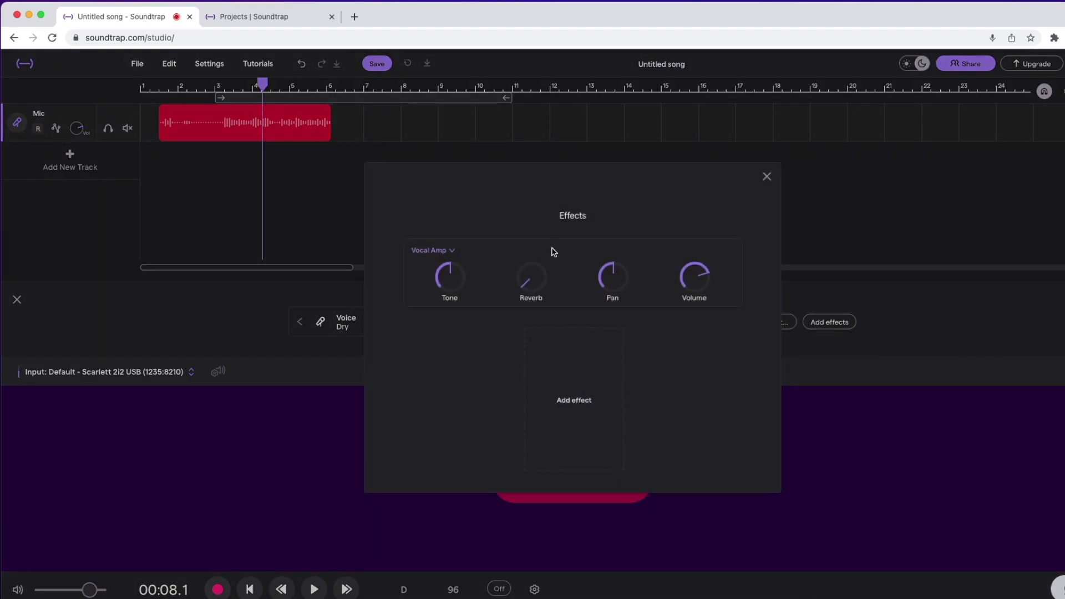
click(572, 404)
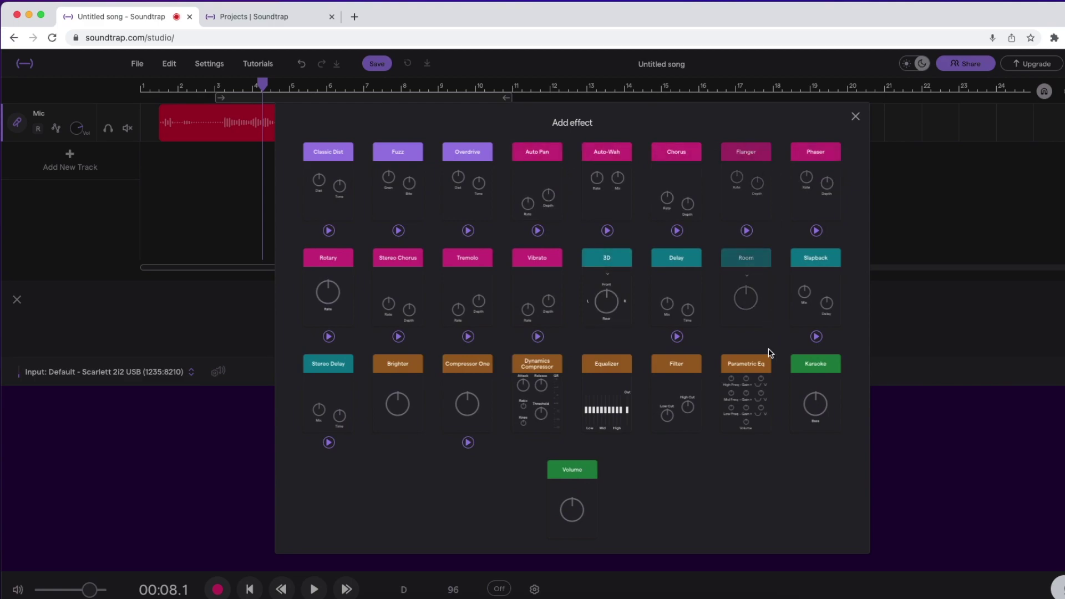
click(463, 397)
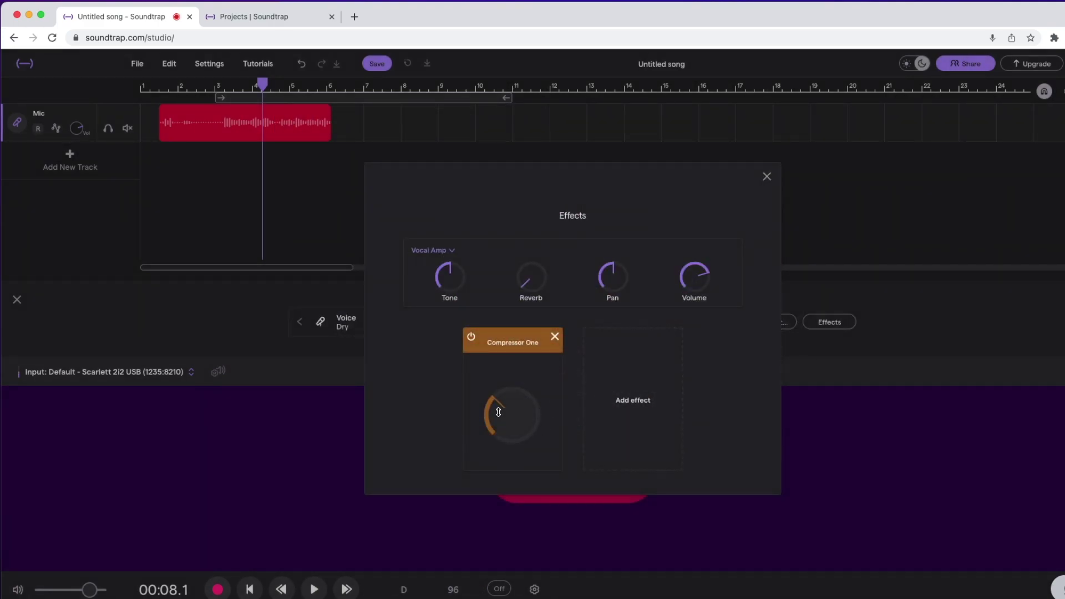
Add an Equalizer effect to the Mic track, lowering the lowest bands and raising the highest bands.
click(624, 415)
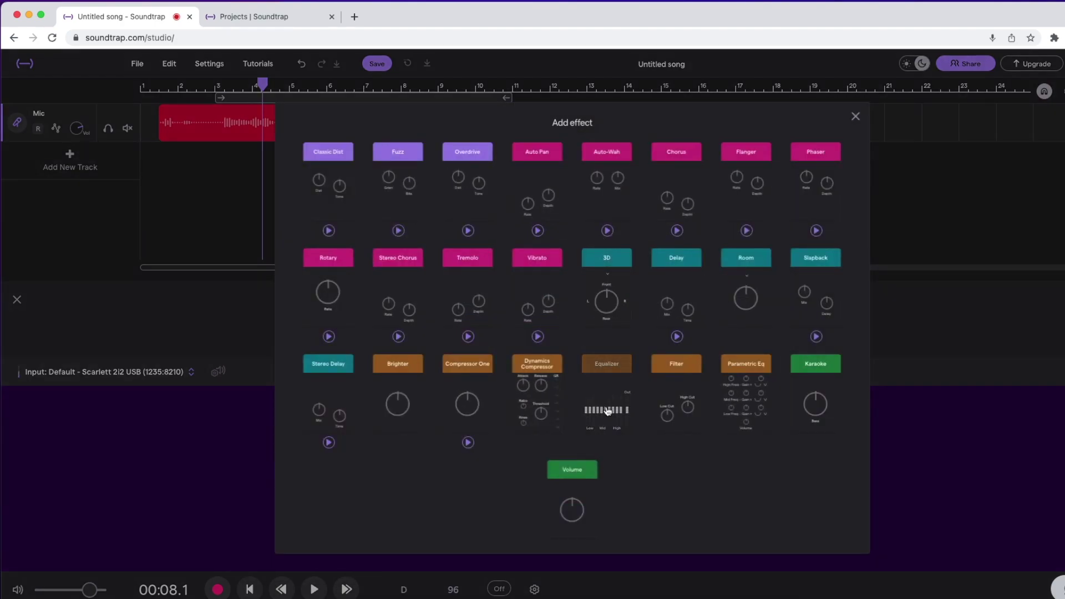
click(604, 397)
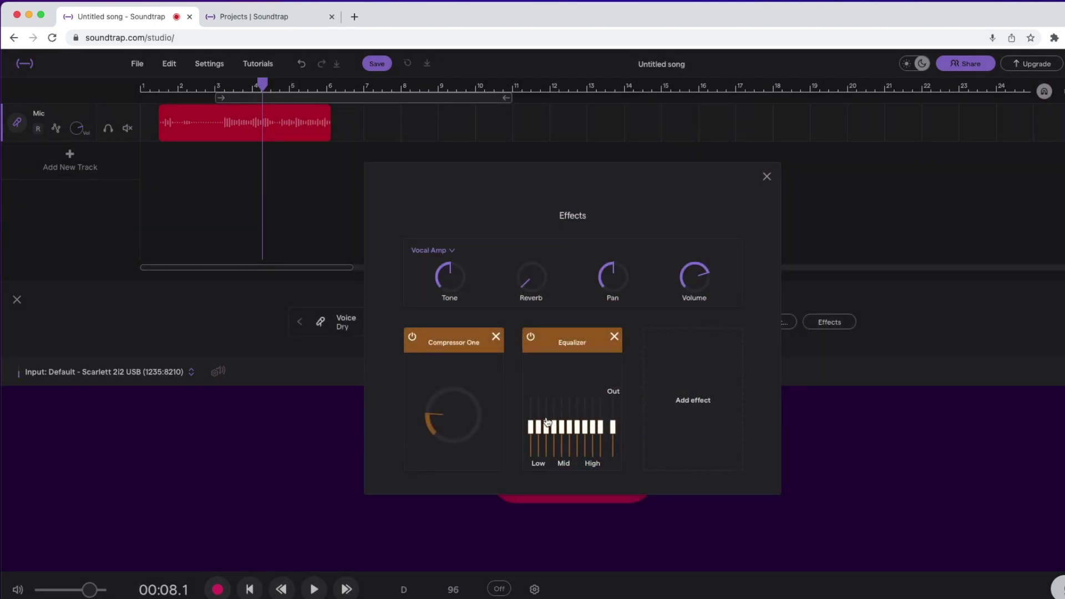
drag(531, 431, 599, 410)
drag(592, 427, 593, 415)
Add a Medium Room effect and a Delay effect with a reduced mix to the Mic track.
click(694, 399)
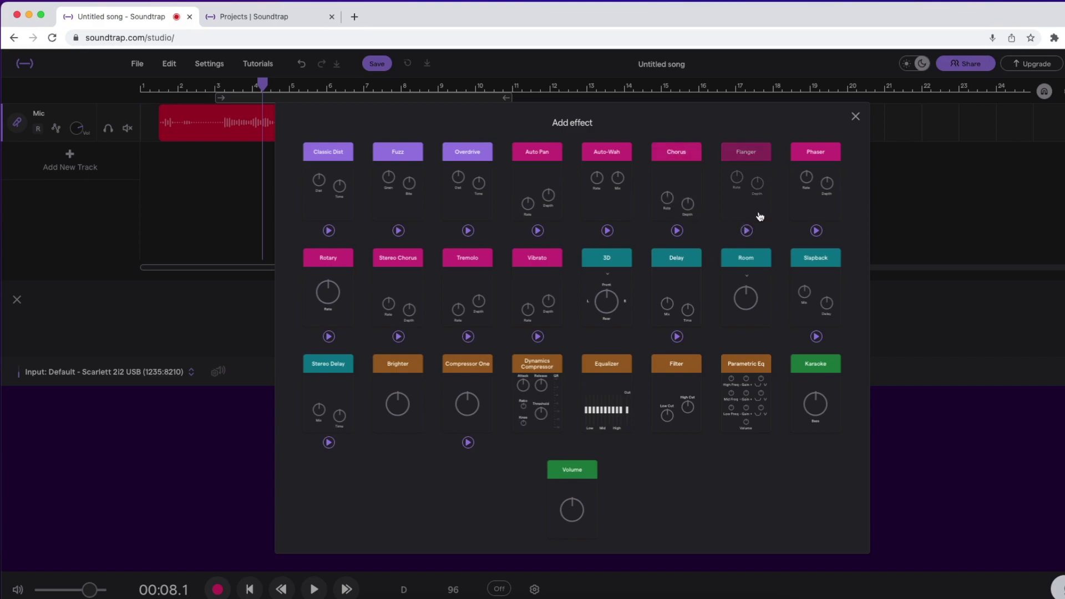
click(755, 277)
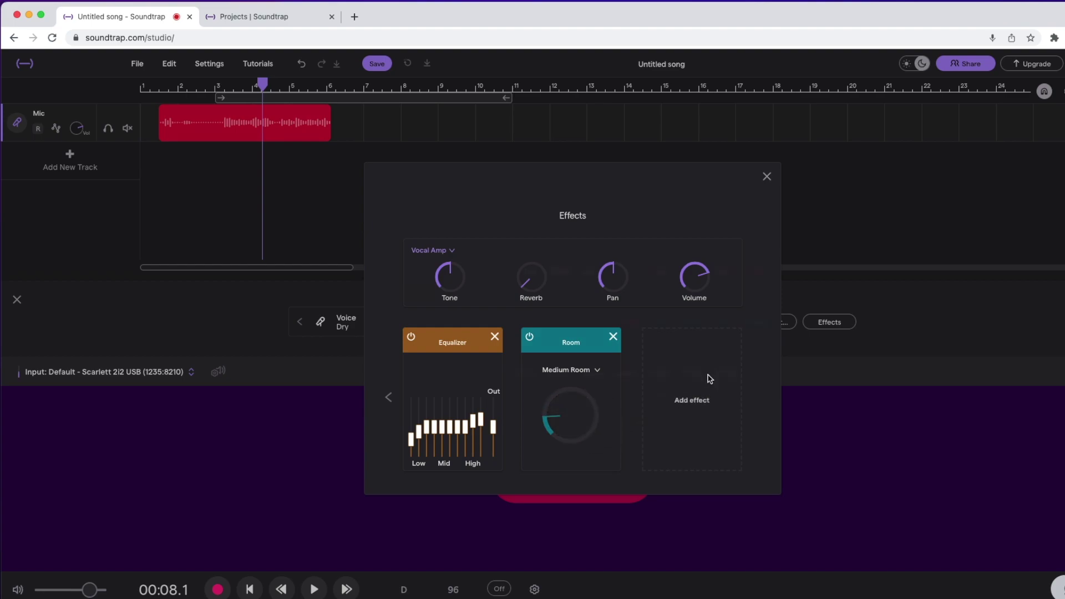
click(701, 390)
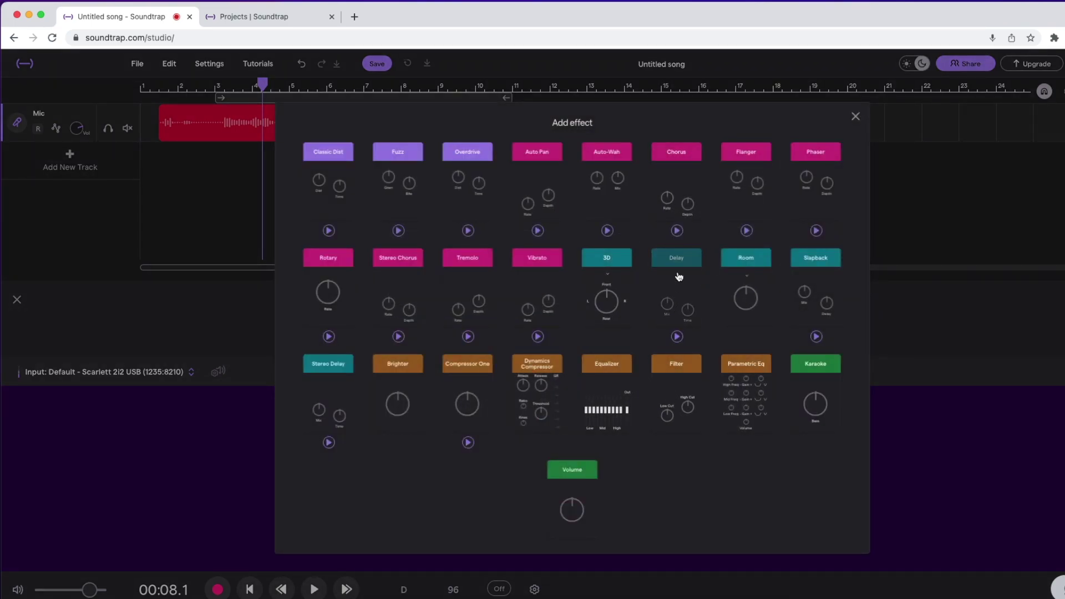
click(685, 304)
drag(553, 424, 530, 478)
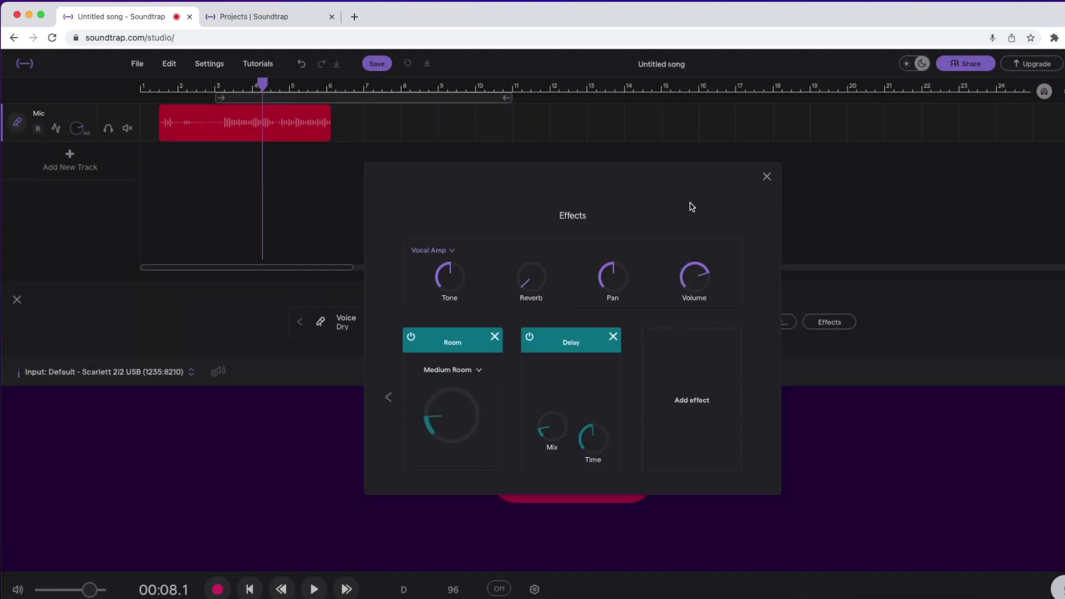
click(767, 176)
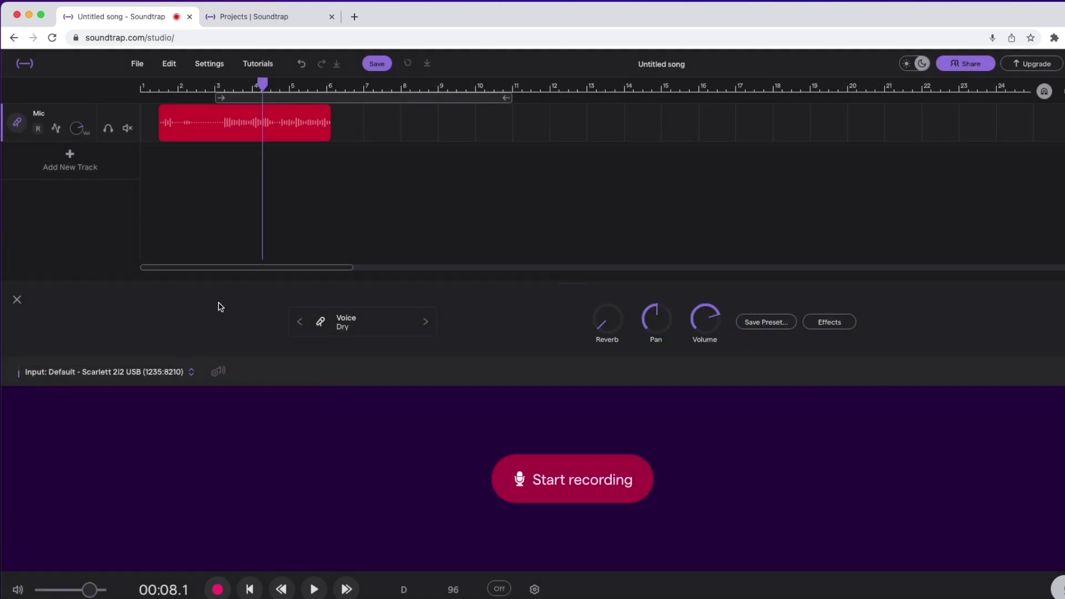
Close the Mic track's settings and add a new piano and keyboards track.
click(16, 299)
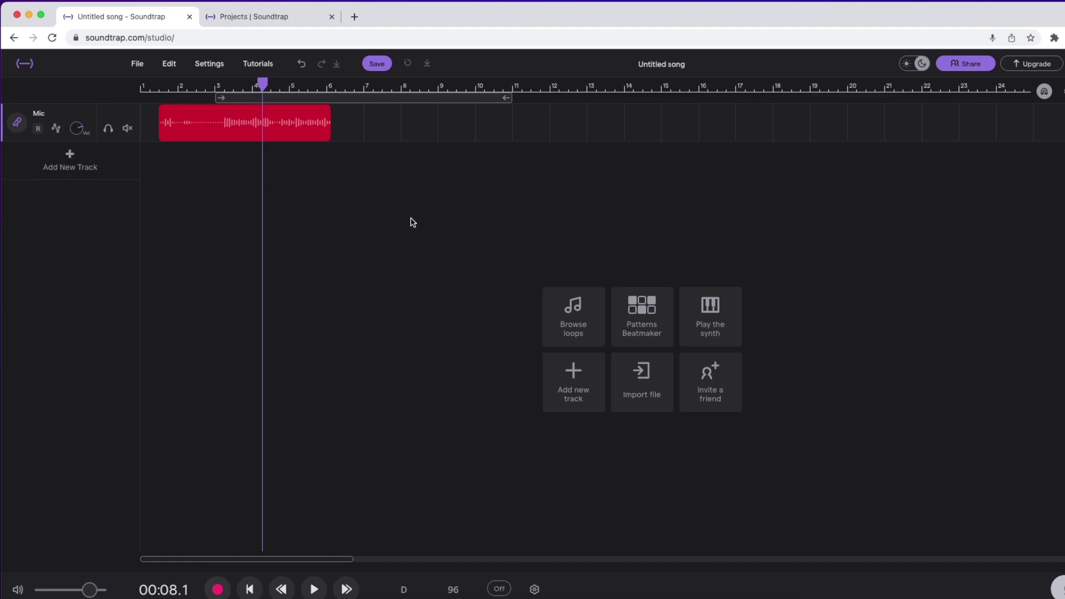
click(81, 166)
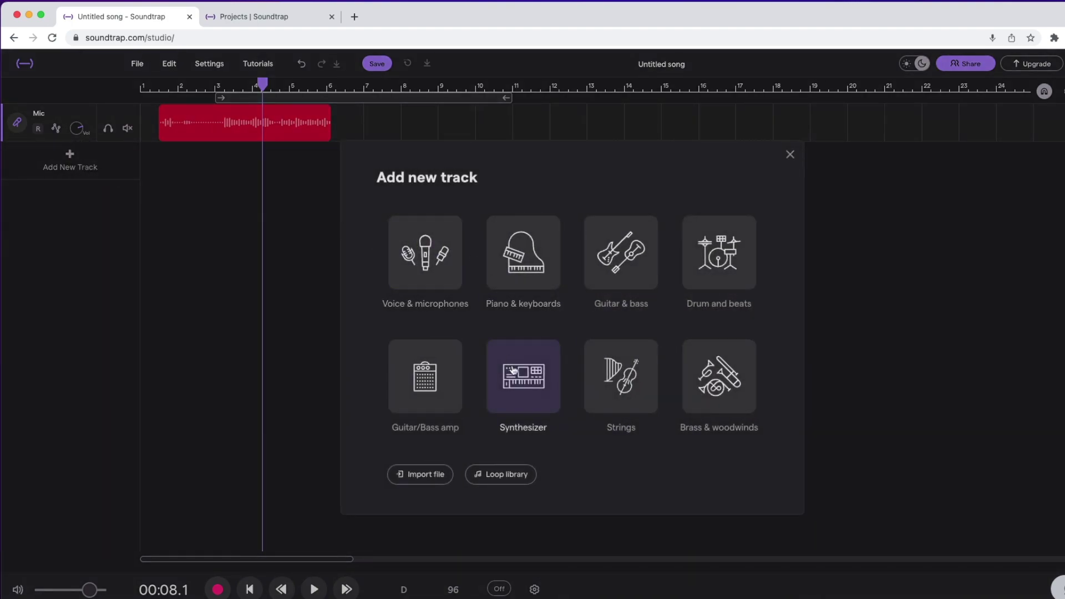
click(528, 234)
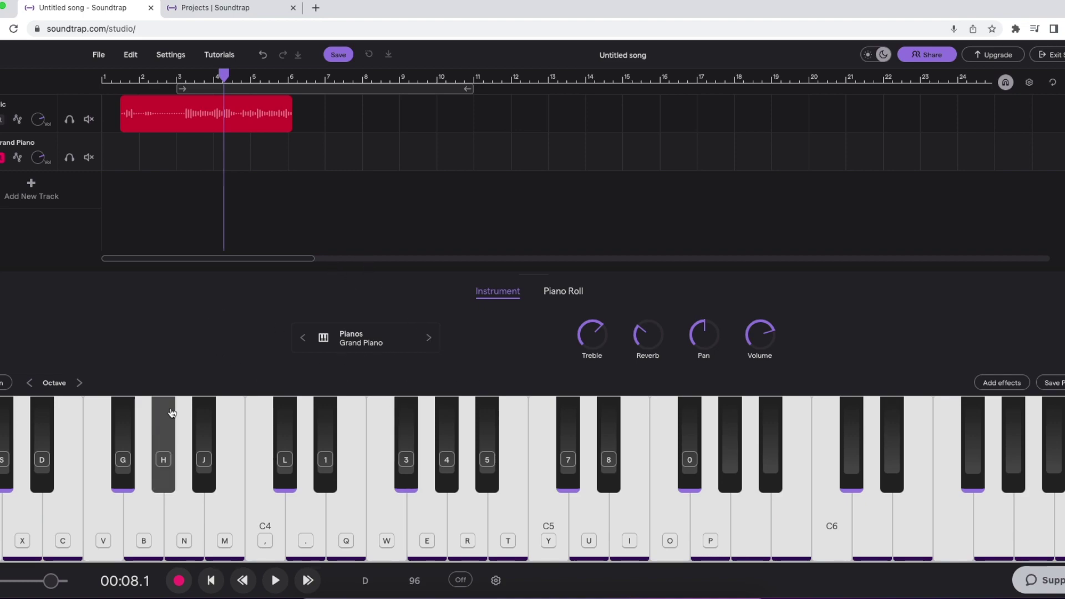
Switch the new piano track's preset to Grandma's Ocean Wave and preview it along with Grandma's Piano.
click(391, 337)
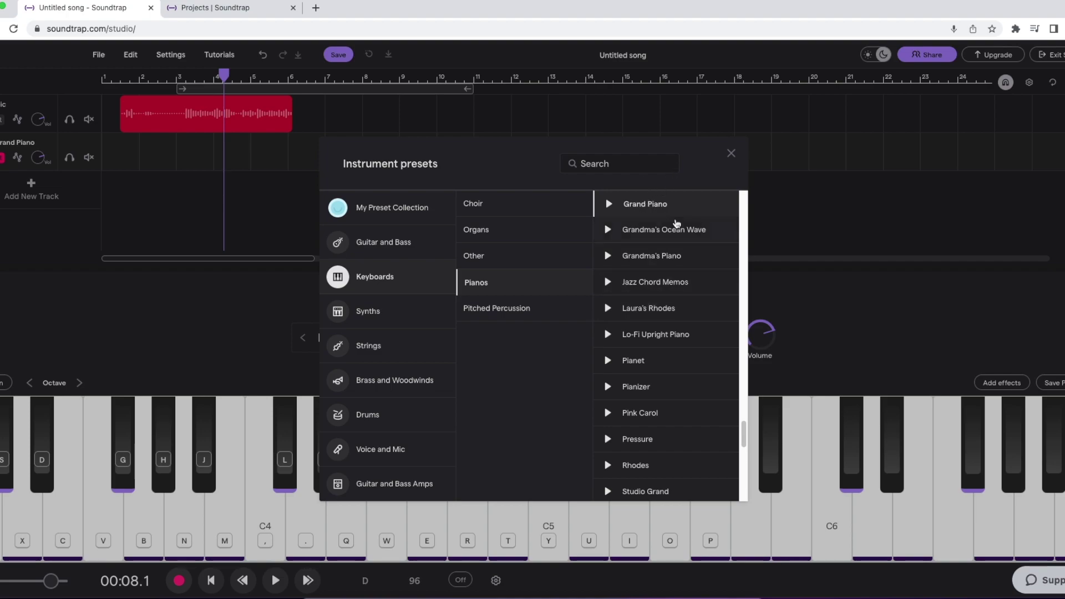
click(683, 232)
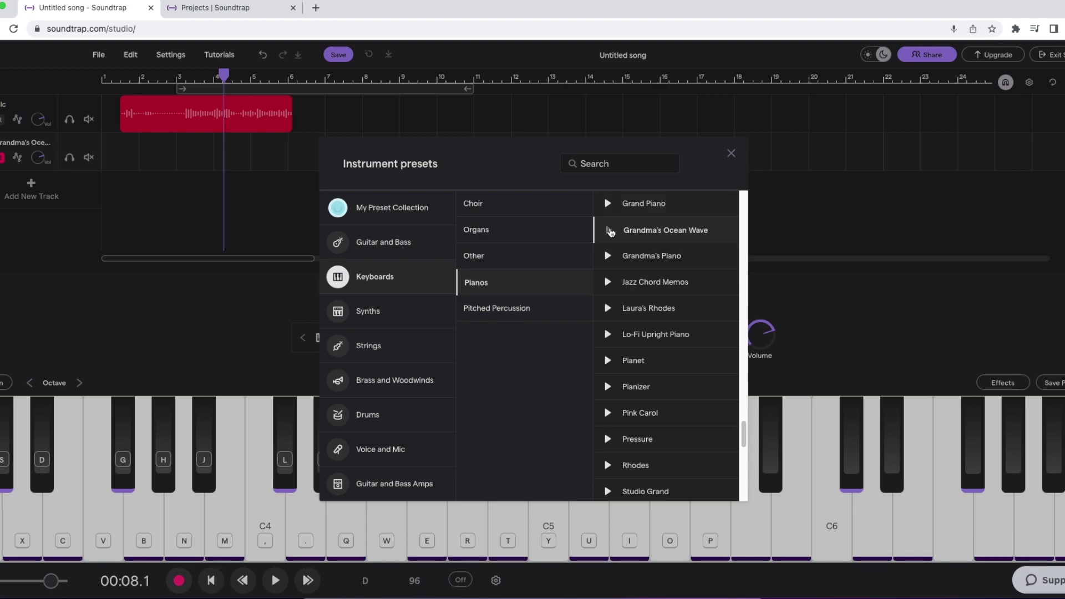
click(610, 232)
click(606, 255)
Browse the guitar presets and change the new track's instrument to Acoustic Guitar Pick from the Acoustic category.
click(410, 490)
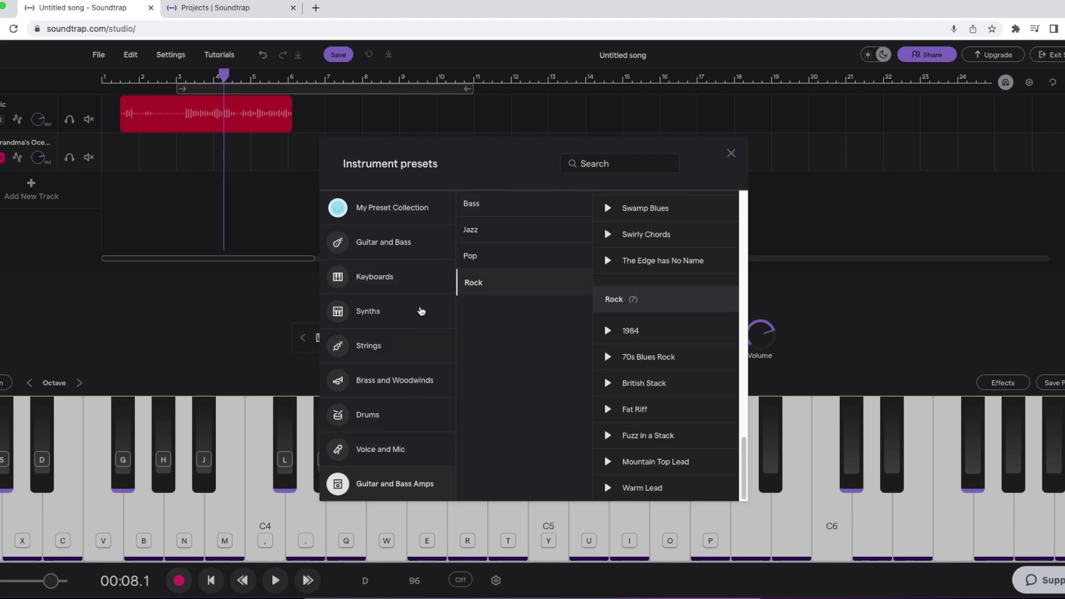
click(384, 244)
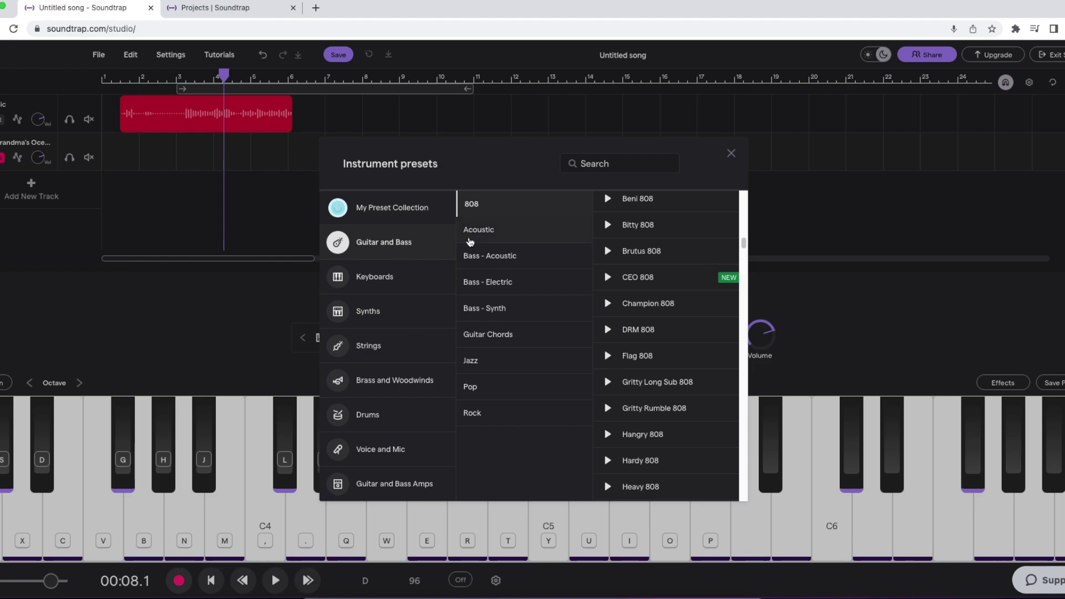
click(516, 232)
click(649, 248)
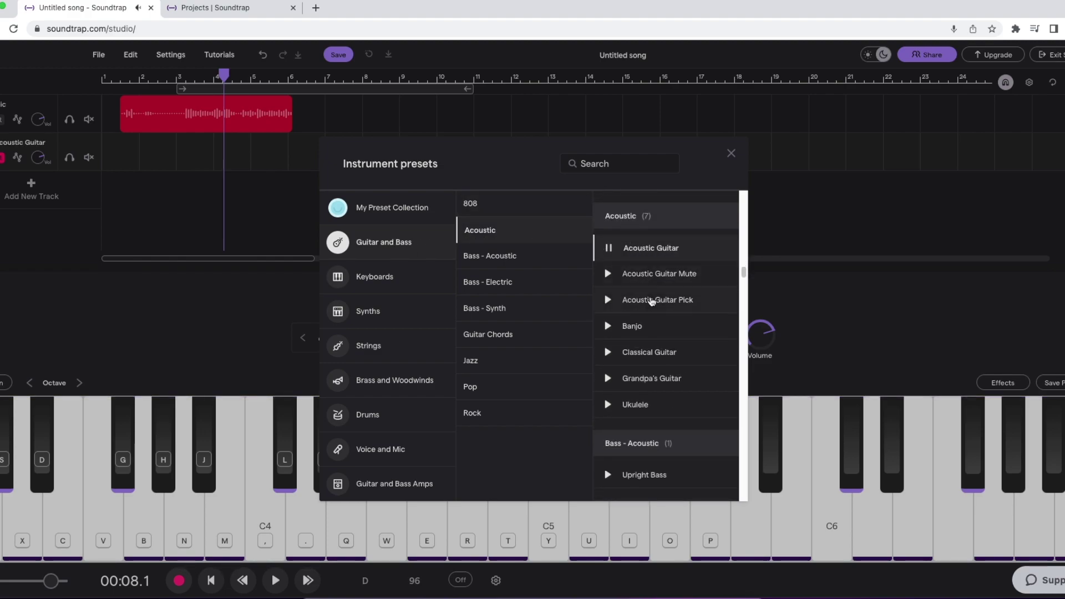
click(607, 300)
click(664, 301)
click(730, 154)
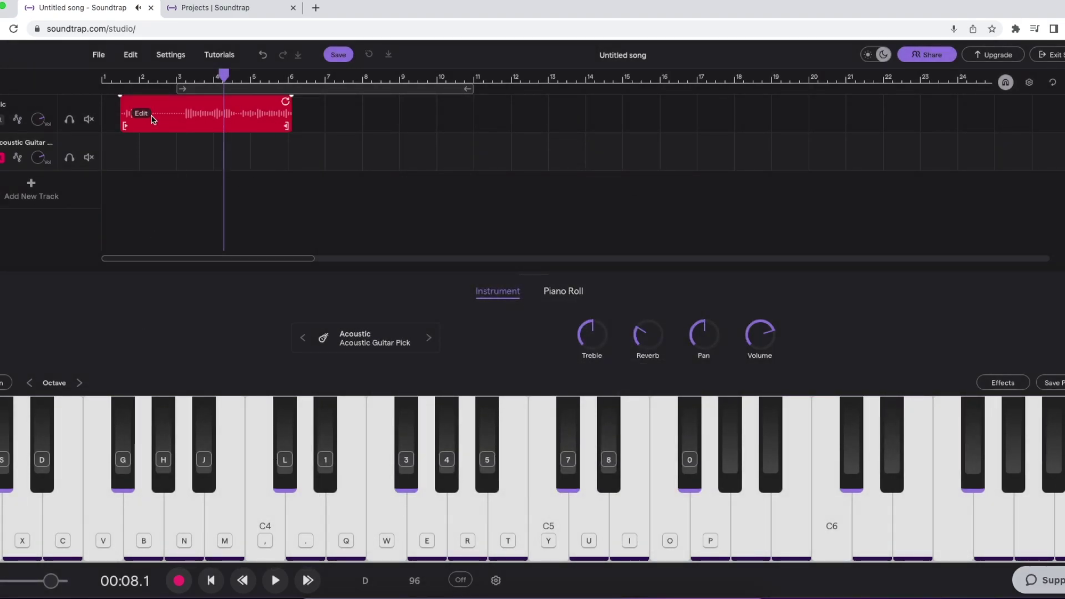
Place the playhead at bar 2 and try out notes on the Acoustic Guitar Pick track.
click(141, 82)
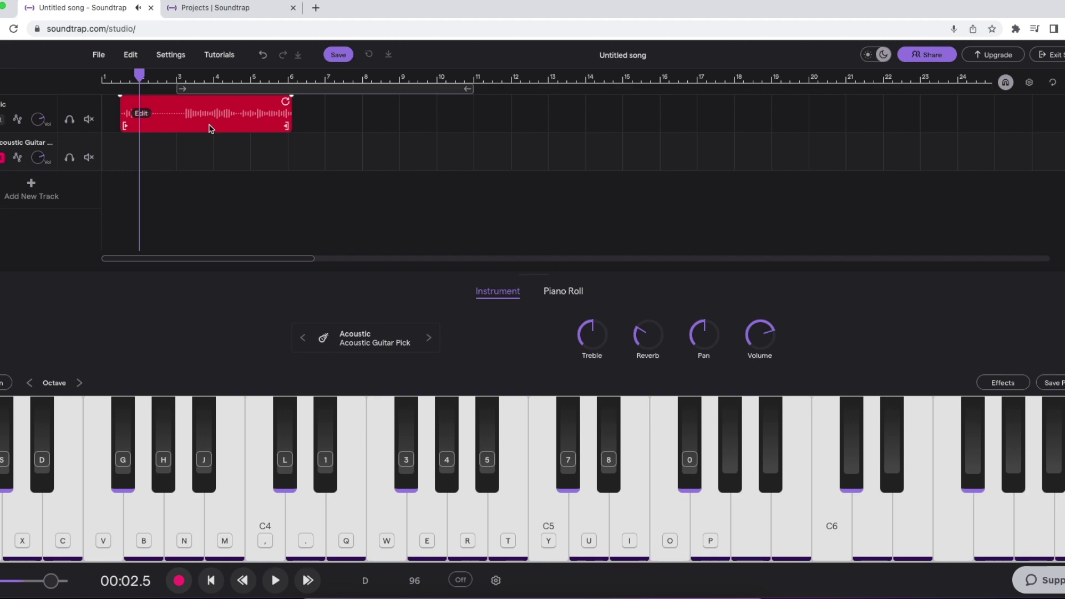
key(x)
key(g)
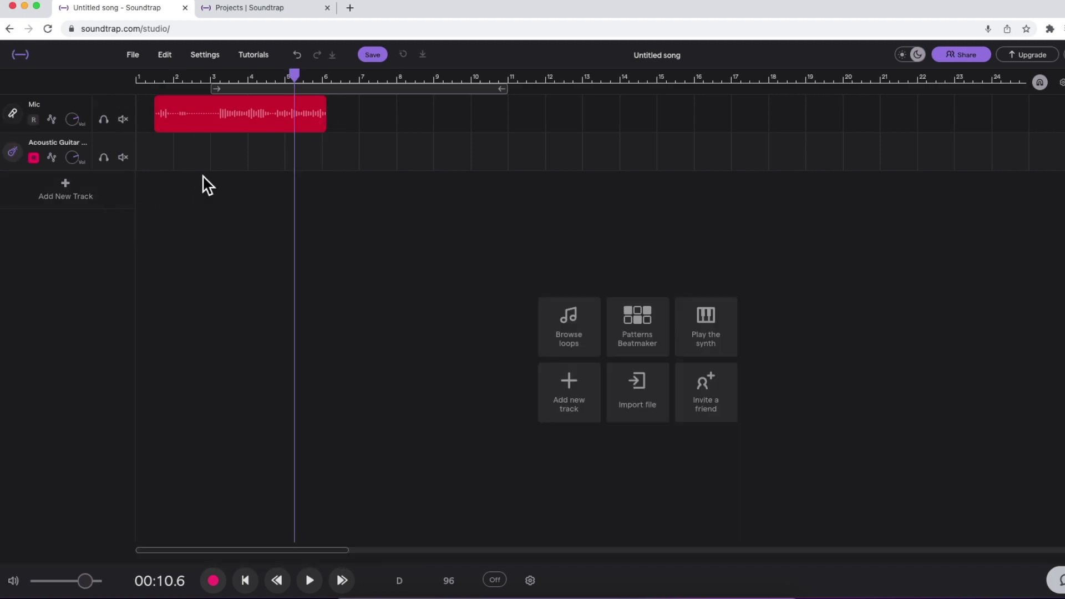
click(82, 194)
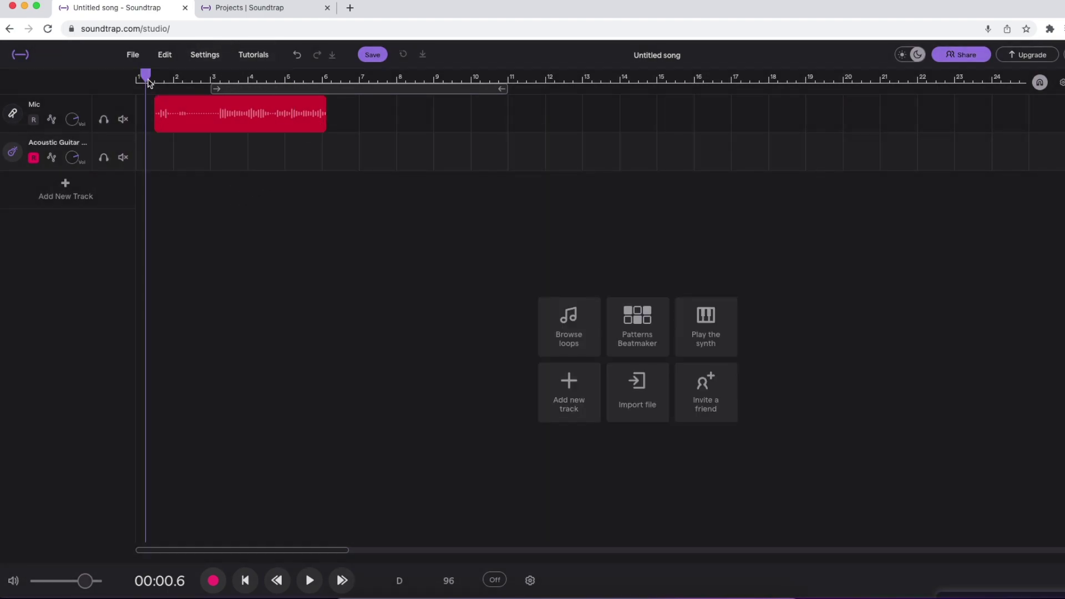
Split the Mic recording at about 4.3 seconds, just before bar 3, and delete the part in front of the split.
drag(148, 82, 201, 82)
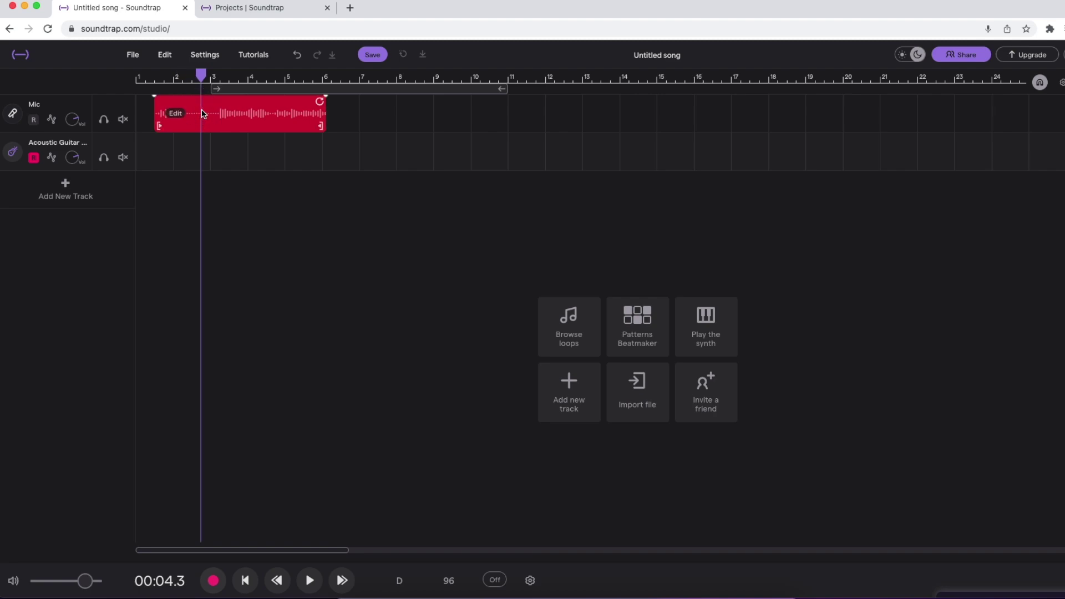
right_click(202, 114)
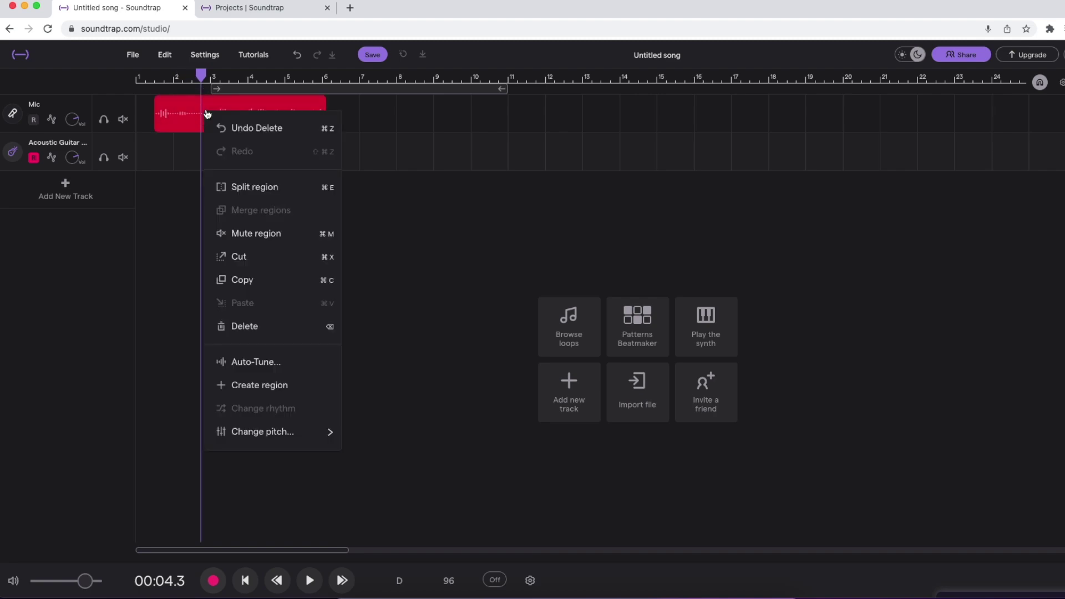
click(268, 188)
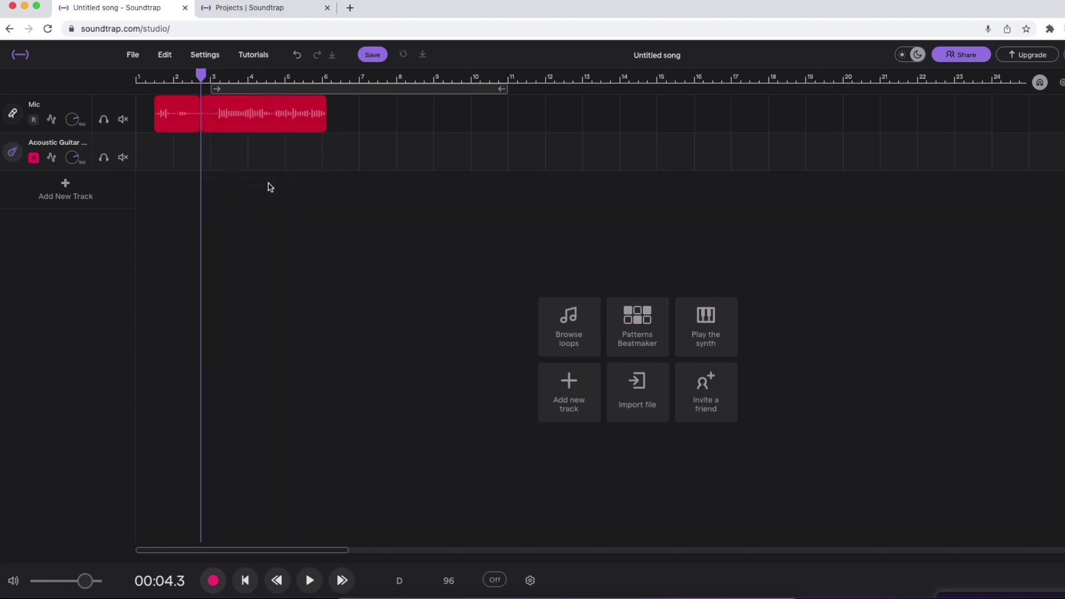
right_click(188, 116)
click(157, 107)
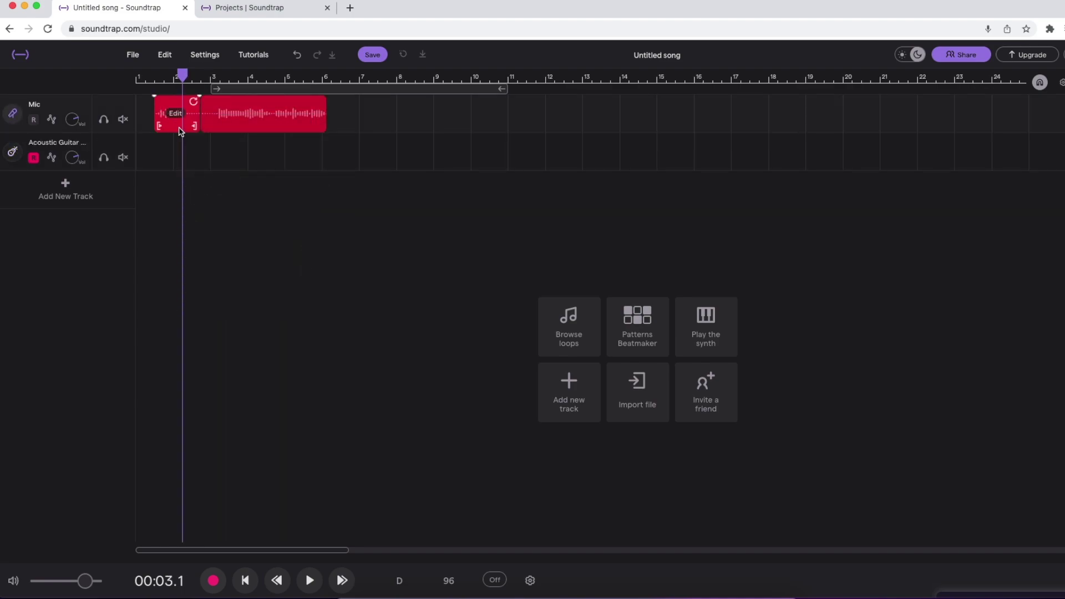
key(BackSpace)
Split the remaining Mic region at bar 3 and remove the short silent piece in front of it.
right_click(211, 125)
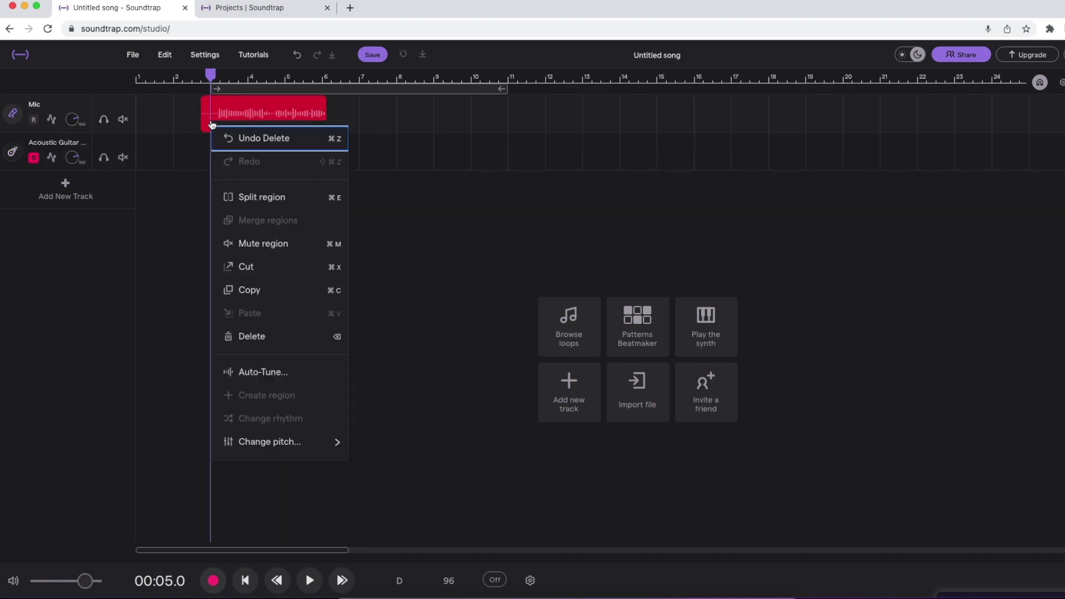
click(262, 199)
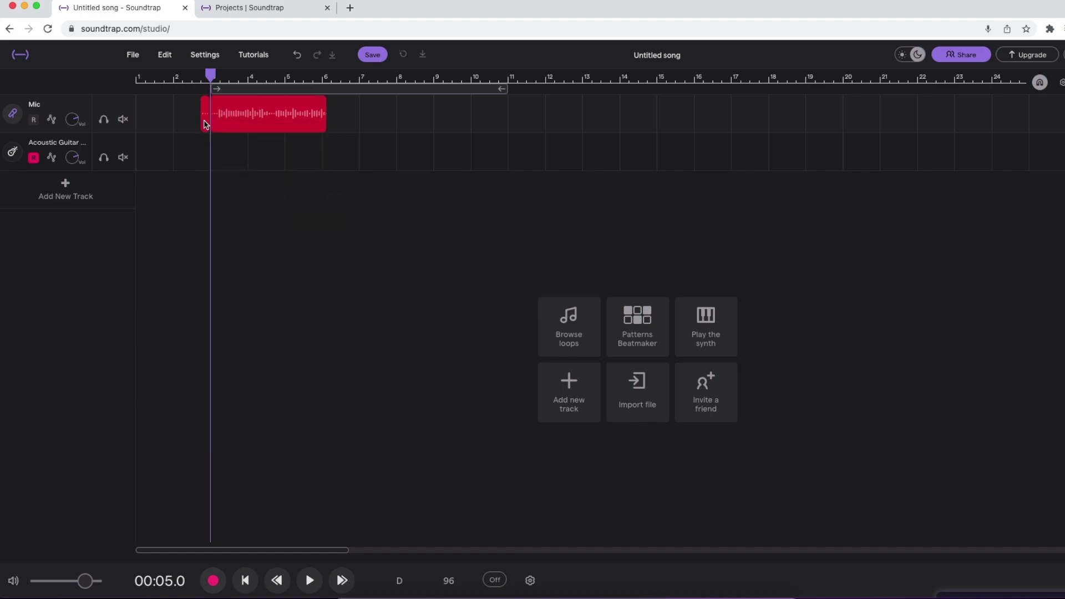
drag(205, 125, 212, 125)
mouse_move(213, 76)
mouse_down()
mouse_move(228, 77)
mouse_move(211, 77)
mouse_up()
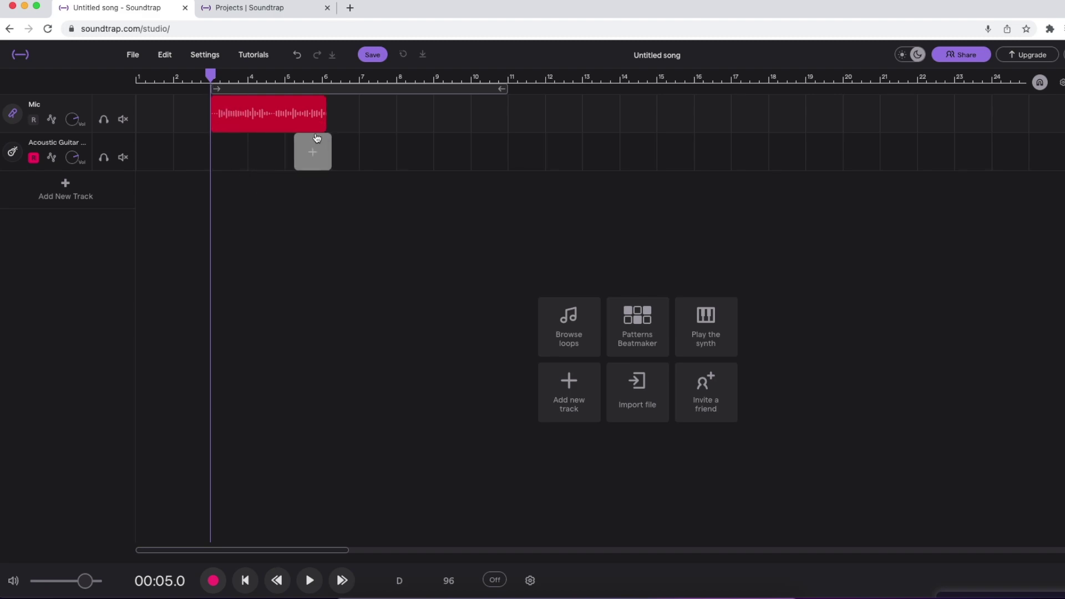
Set up Auto-Tune on the Mic region in D Major at the heaviest level.
right_click(273, 119)
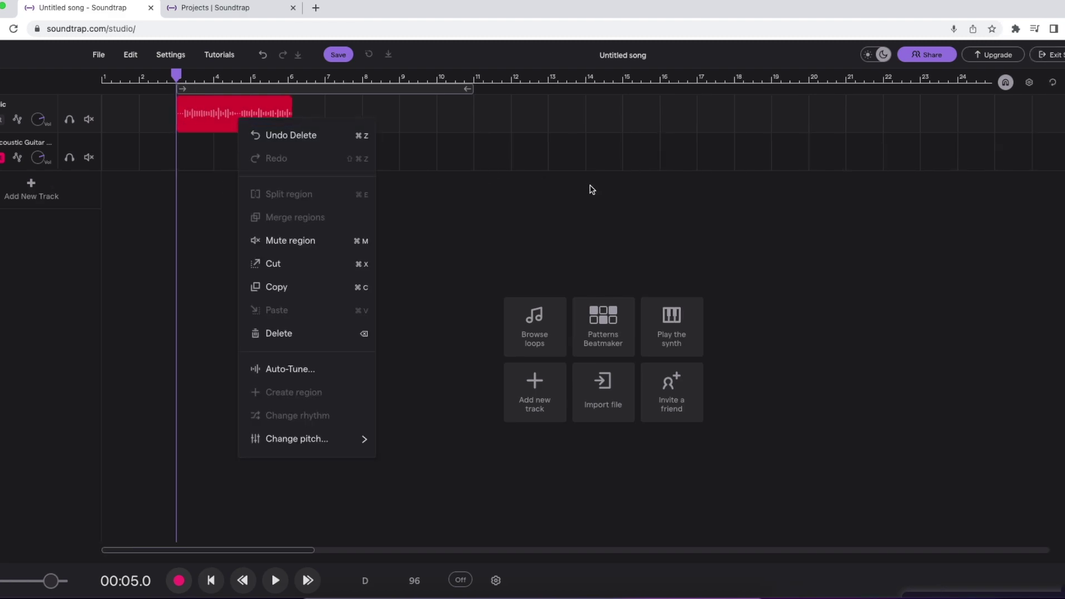
click(491, 161)
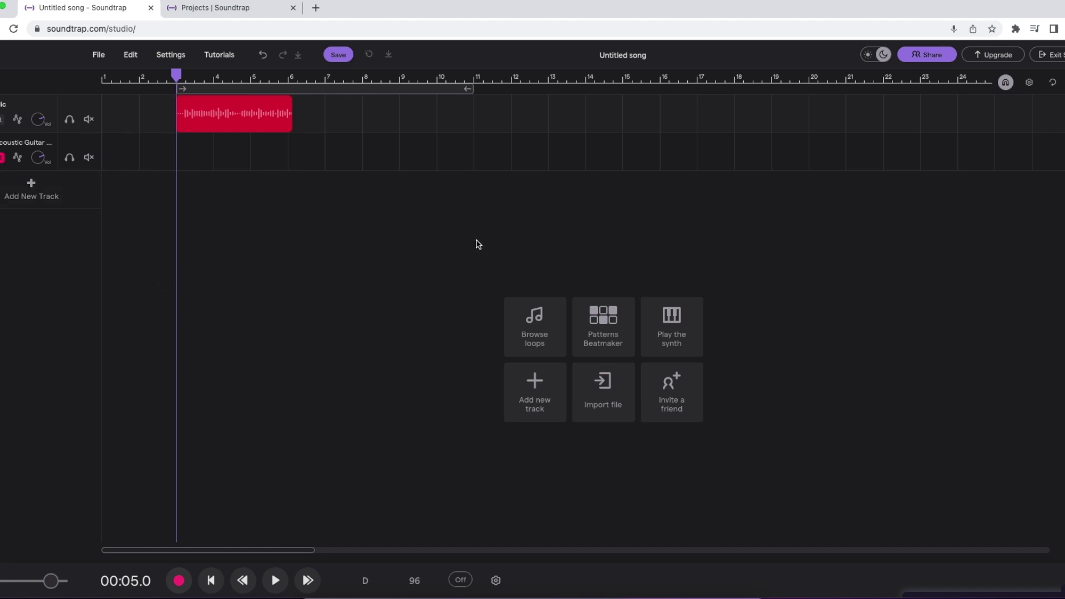
right_click(253, 115)
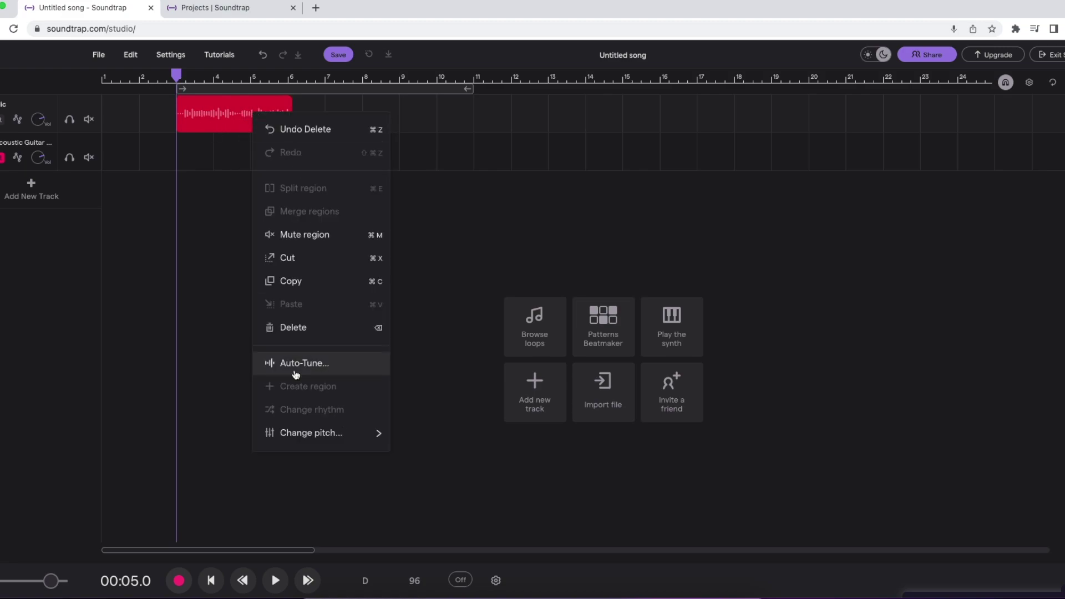
click(319, 369)
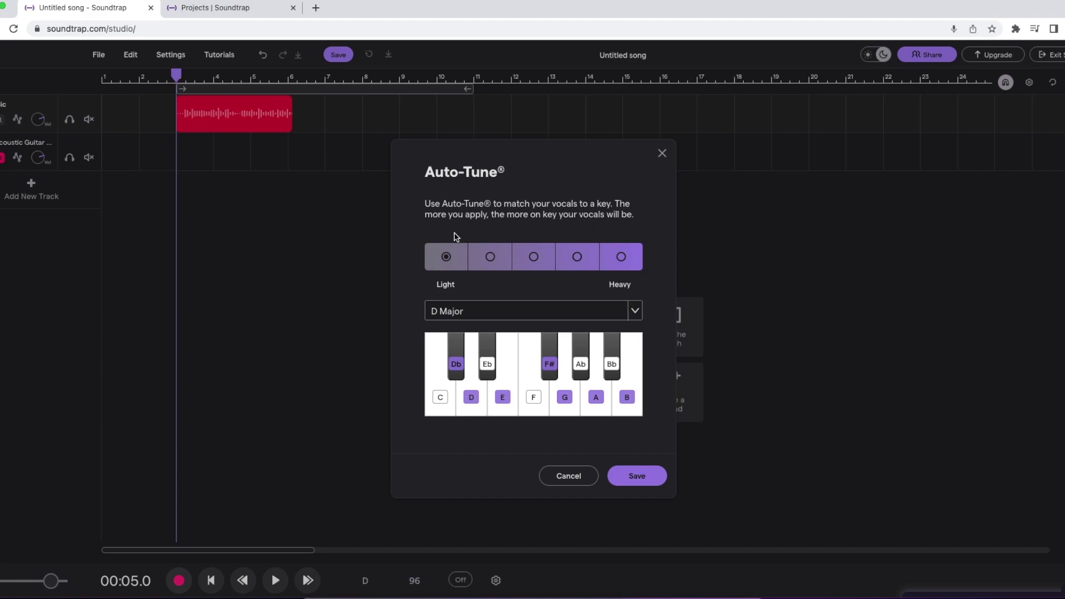
click(475, 311)
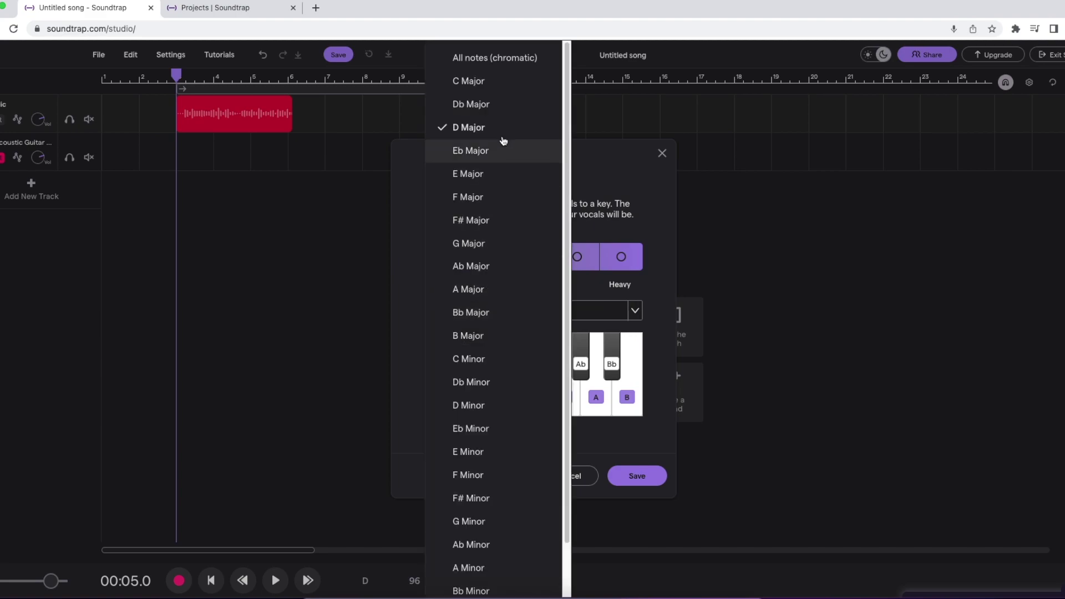
scroll(466, 388, down, 1)
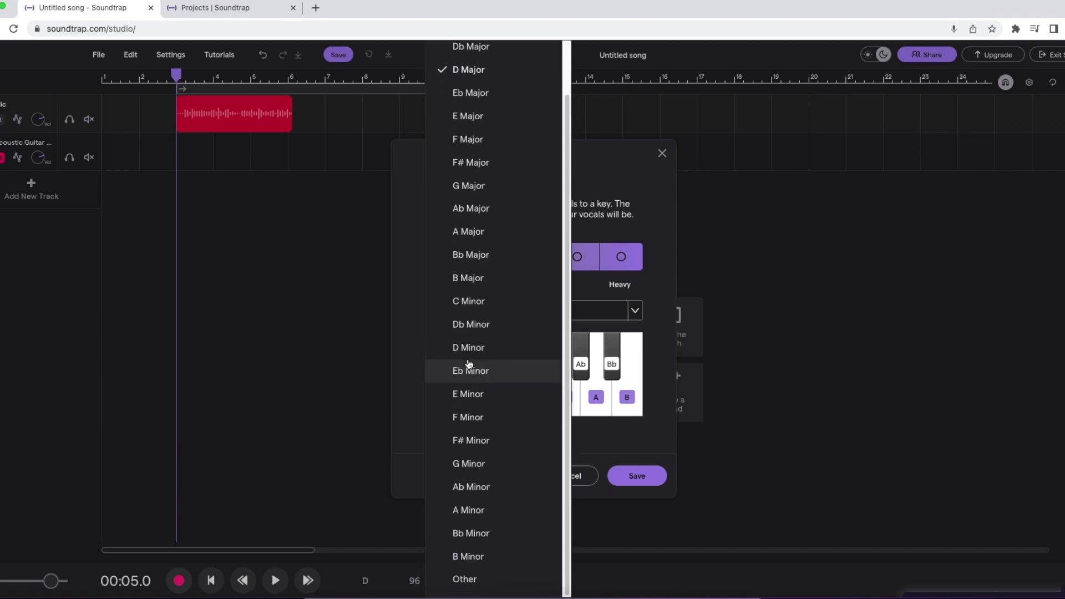
scroll(465, 448, up, 1)
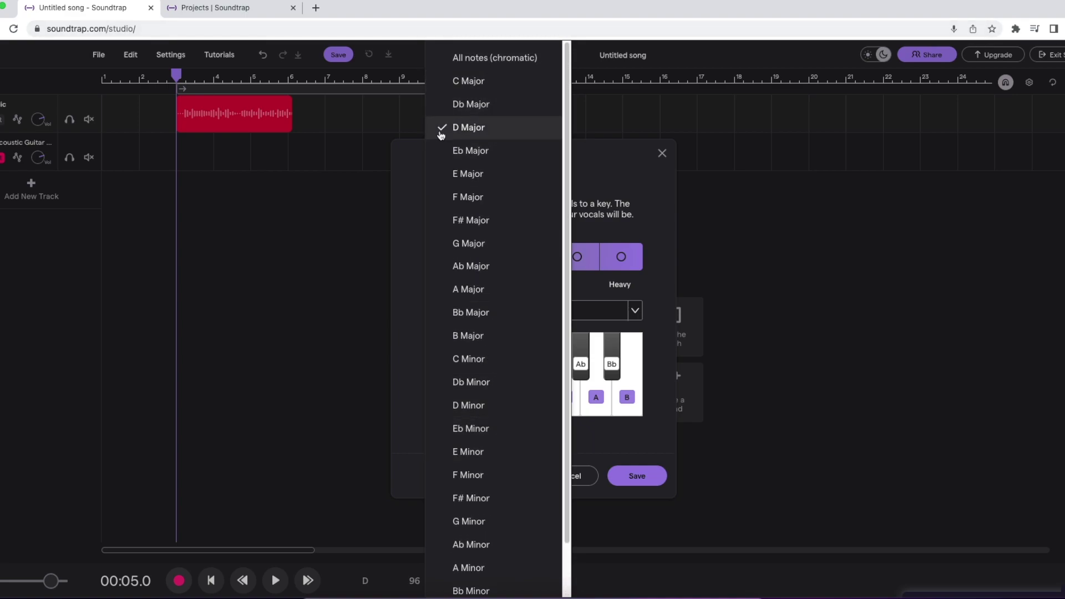
click(499, 131)
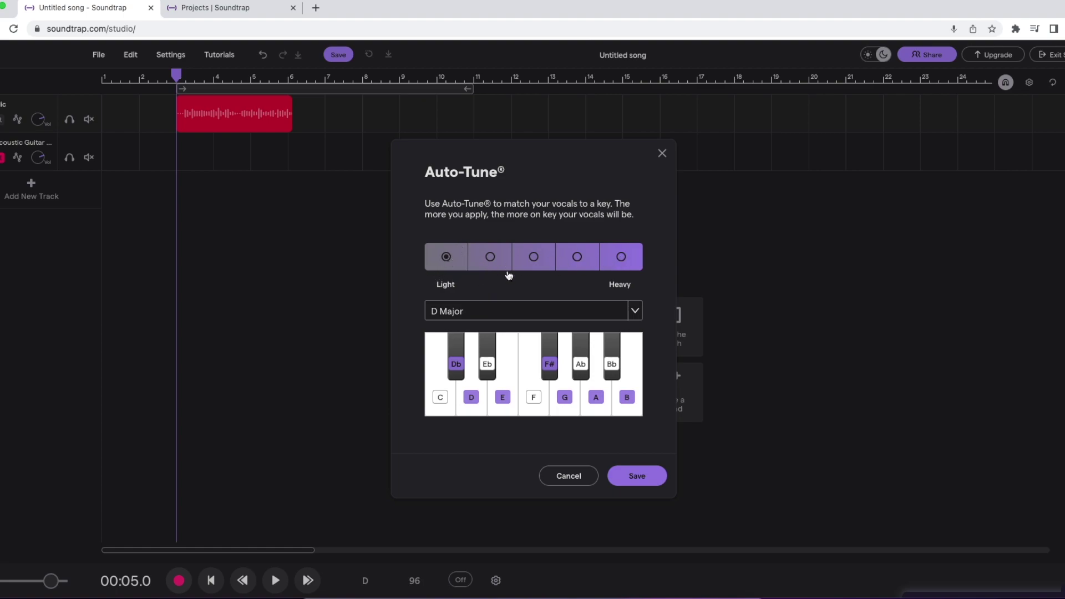
click(620, 259)
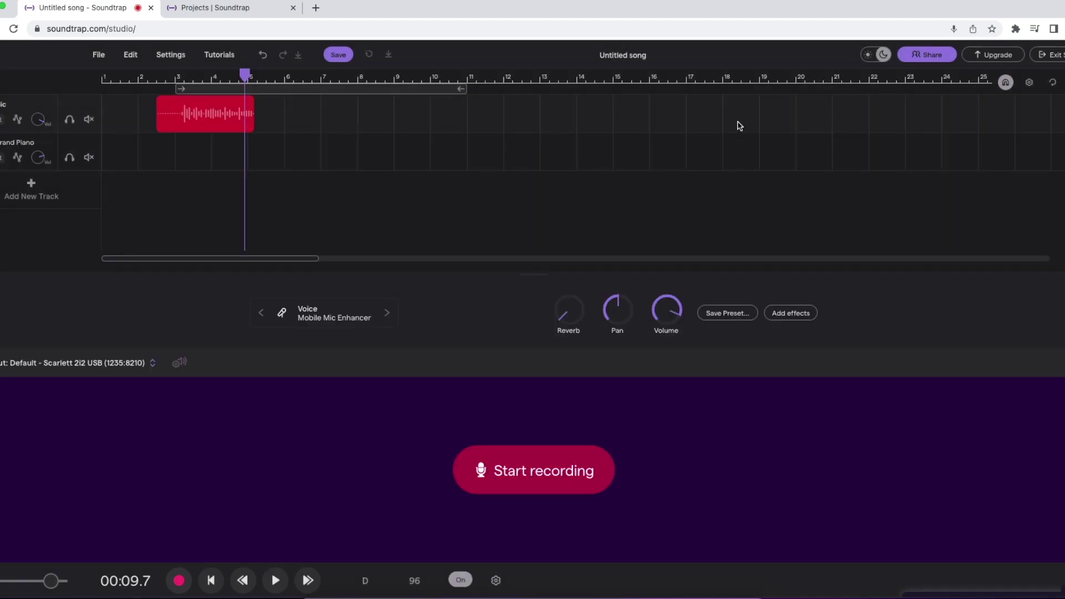
Turn on looping from bar 3 to about bar 5.5, place the playhead near its start, and close the voice settings.
click(1052, 84)
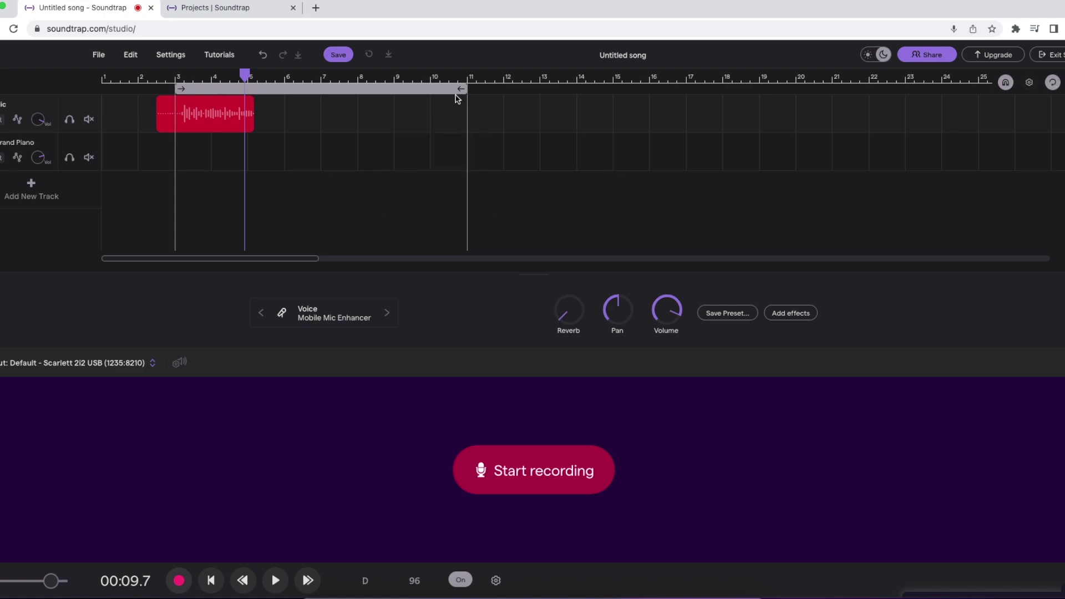
drag(457, 93, 266, 90)
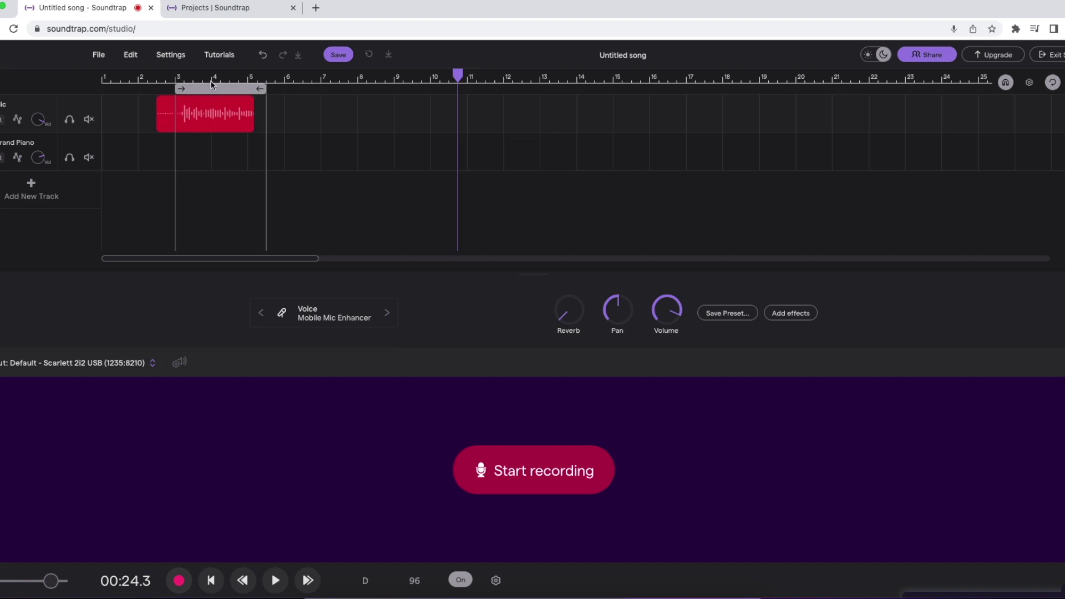
mouse_move(170, 81)
mouse_down()
mouse_move(203, 81)
mouse_move(185, 81)
mouse_up()
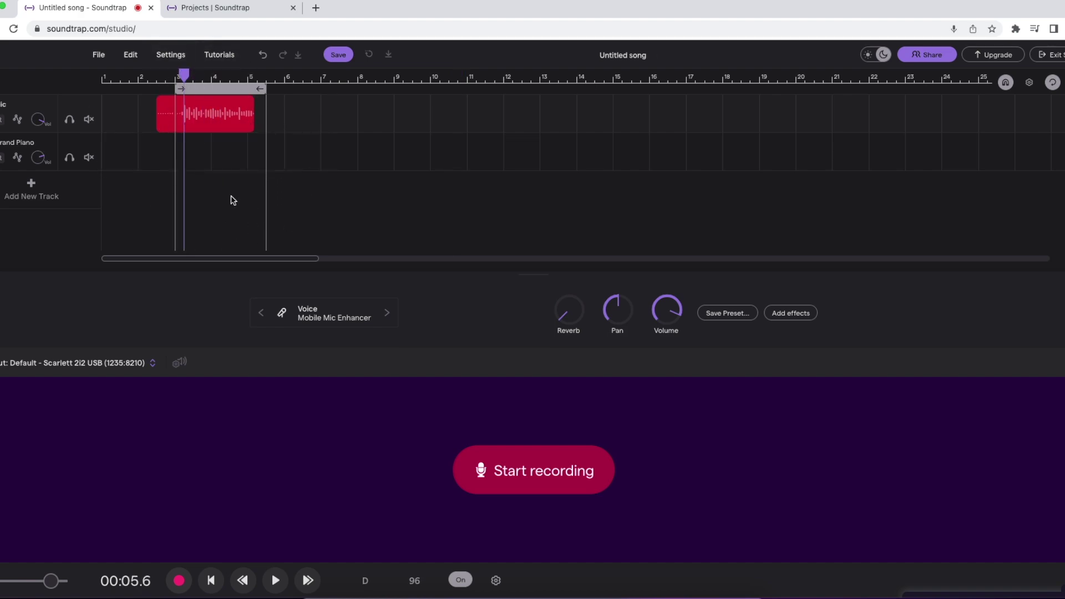
click(63, 298)
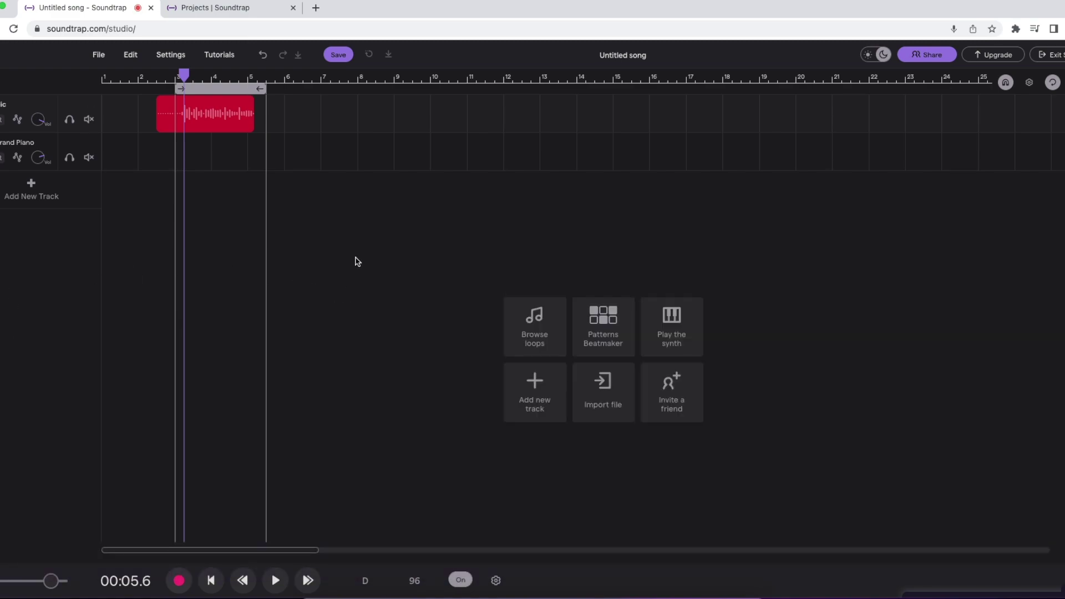
Save the project and export it as an mp3 file.
click(338, 54)
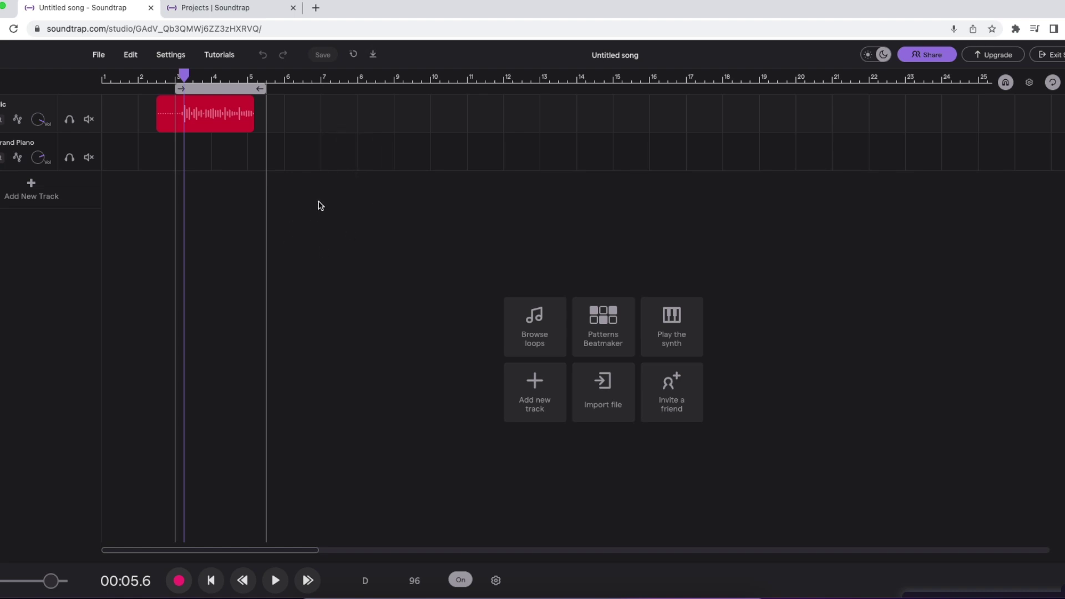
click(97, 55)
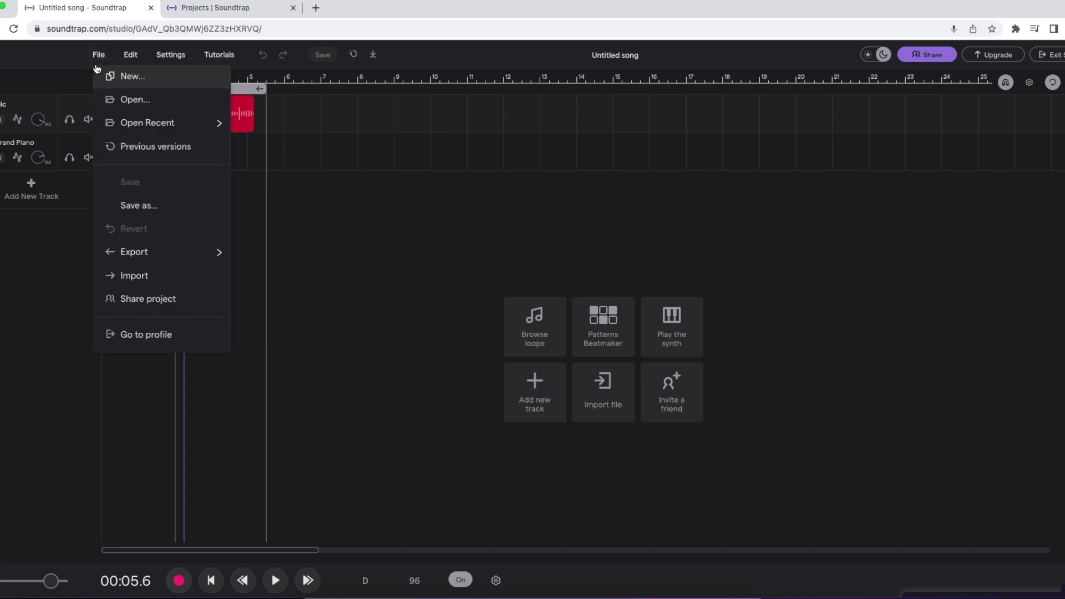
mouse_move(147, 258)
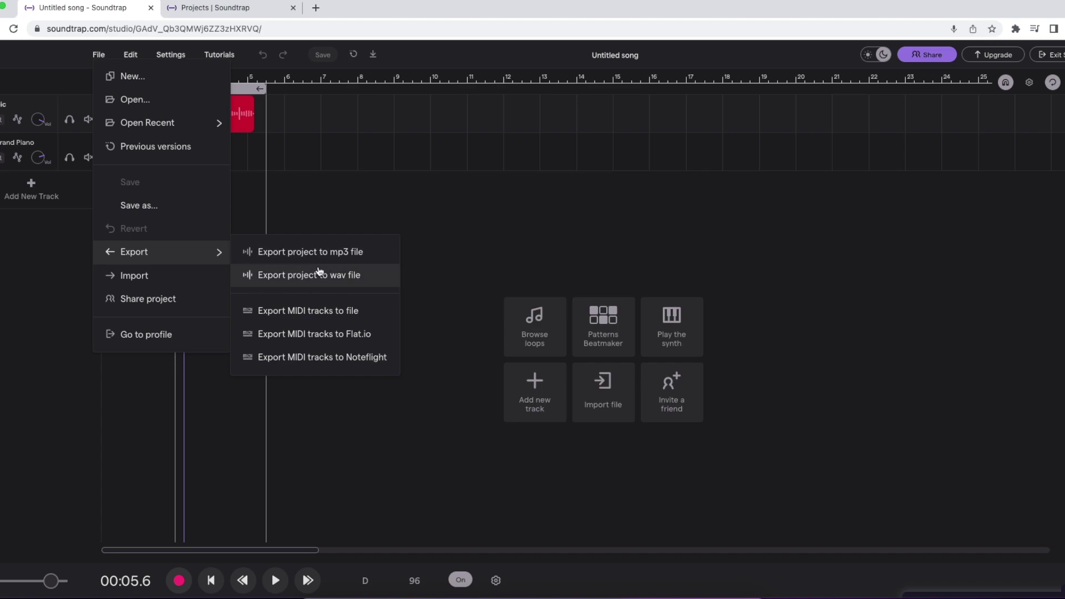
click(357, 250)
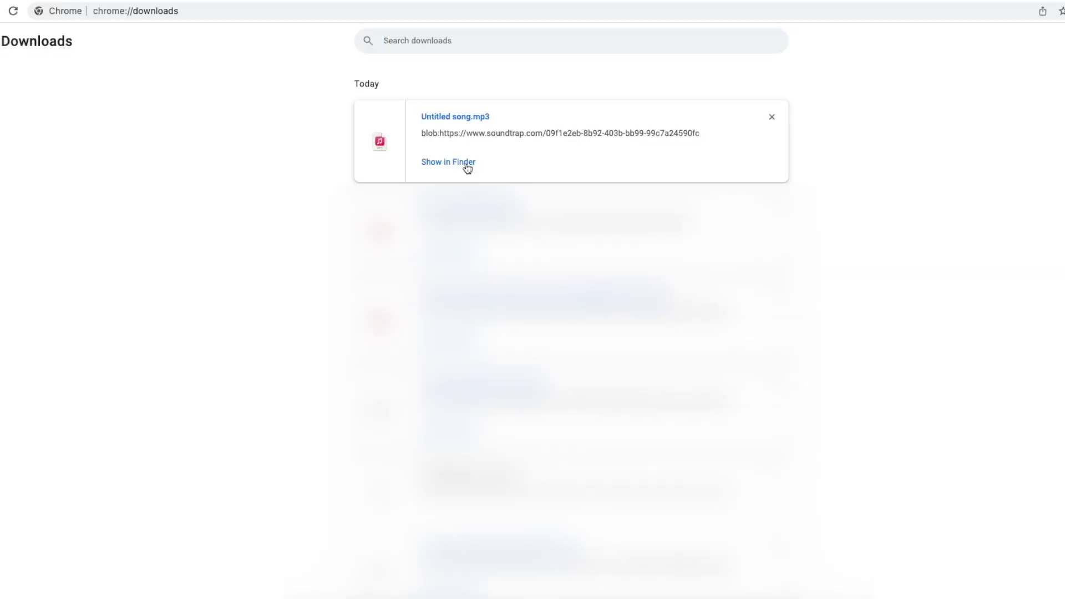
Show the downloaded Untitled song.mp3 in Finder, play it in the Music app, and return to the Soundtrap studio with the extra windows closed.
click(464, 162)
right_click(401, 212)
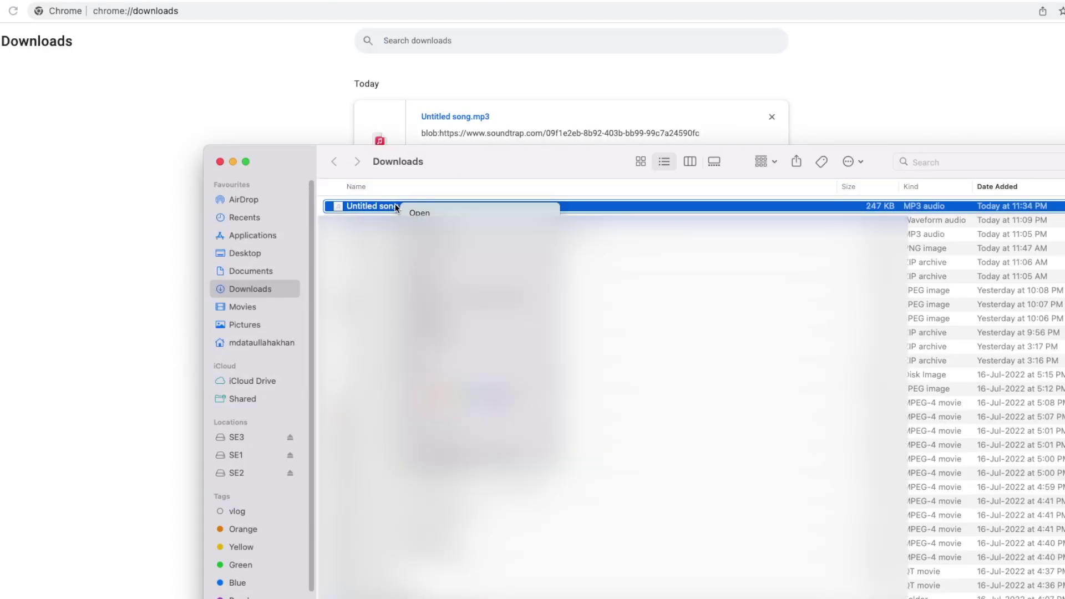
click(427, 220)
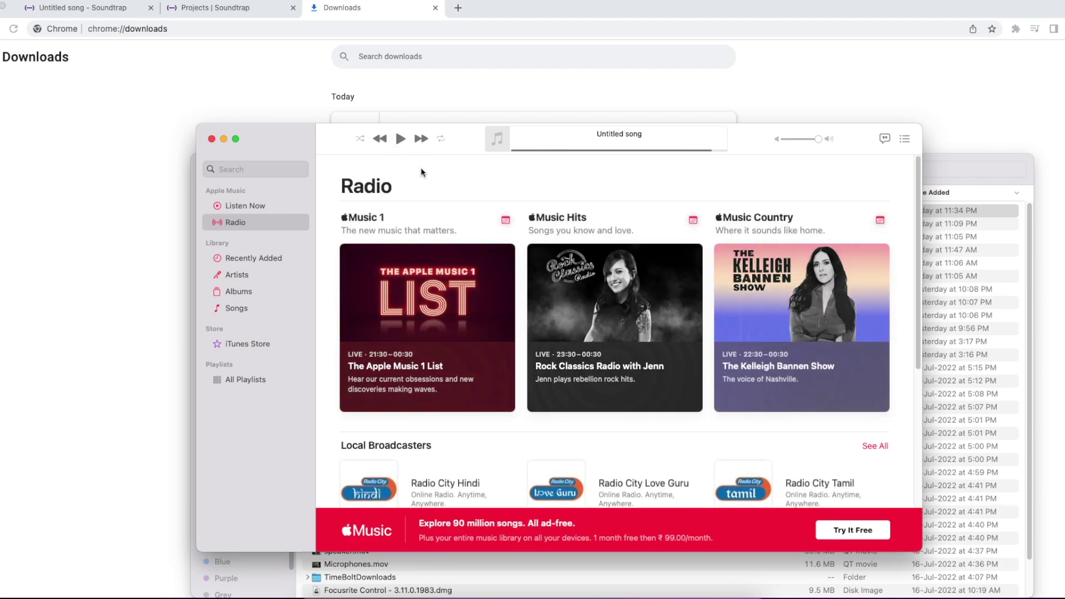
click(211, 140)
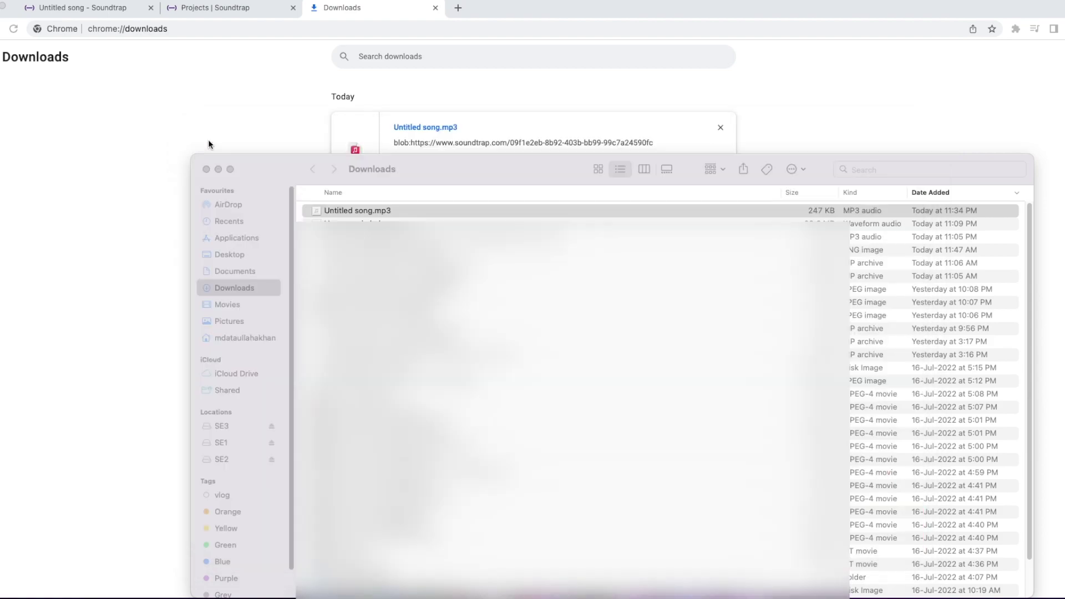
click(206, 169)
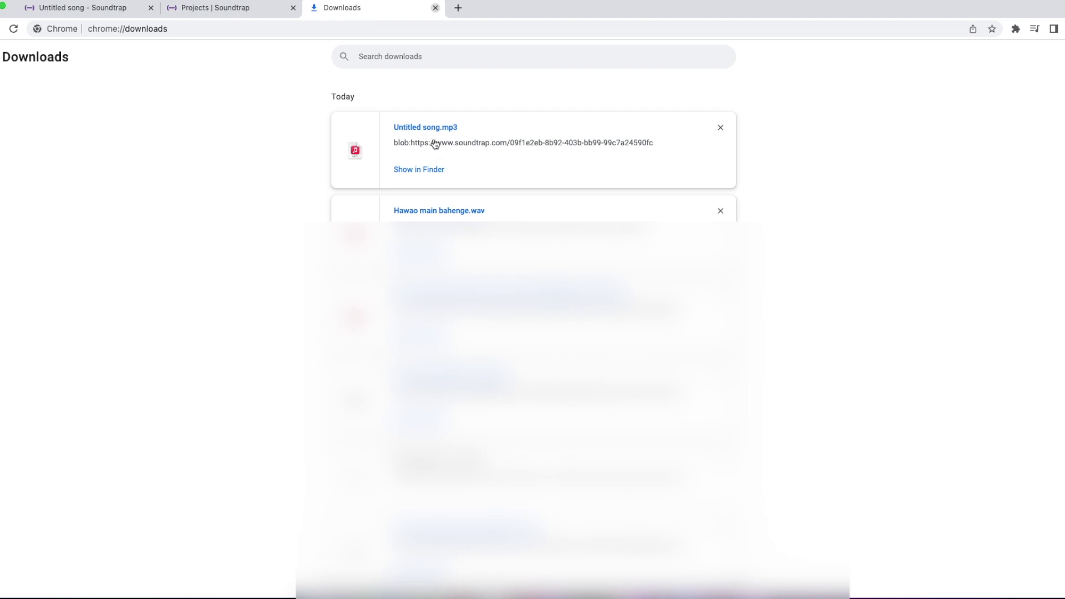
click(435, 7)
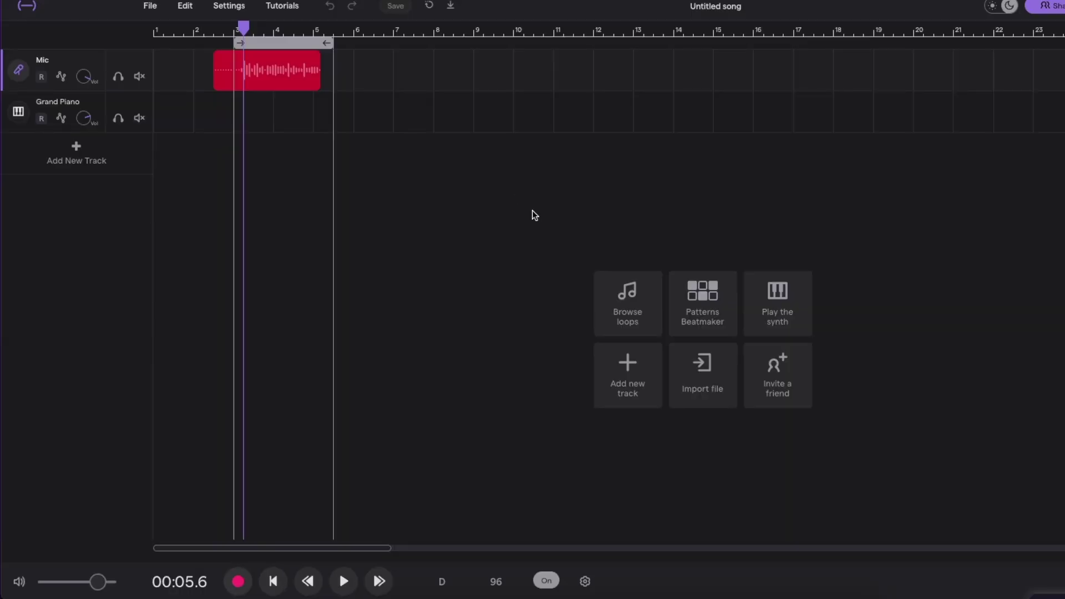